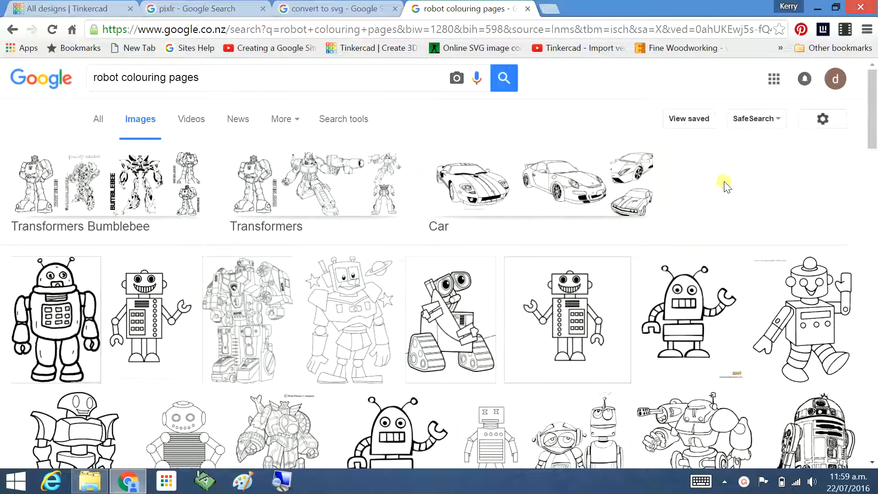
# Save the Beep Beep robot colouring image from the image results to the Downloads folder and close the search tab.
pyautogui.scroll(-3, 724, 185)
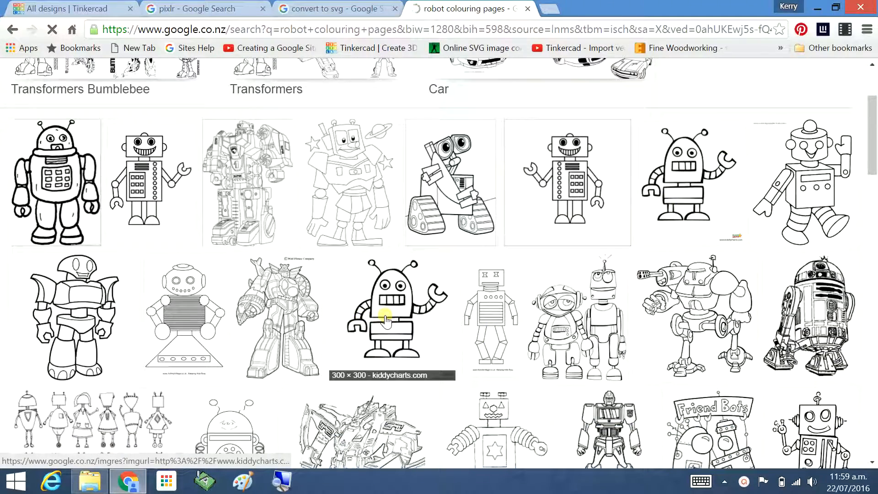
pyautogui.click(385, 320)
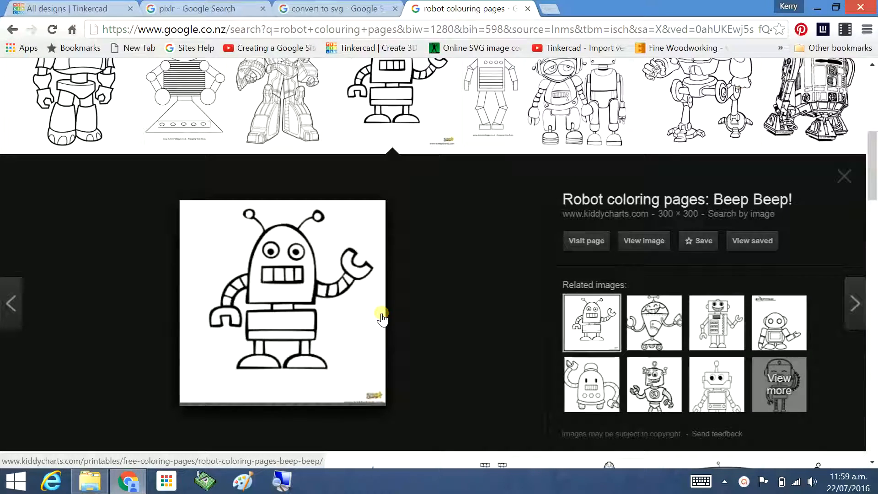
pyautogui.rightClick(293, 293)
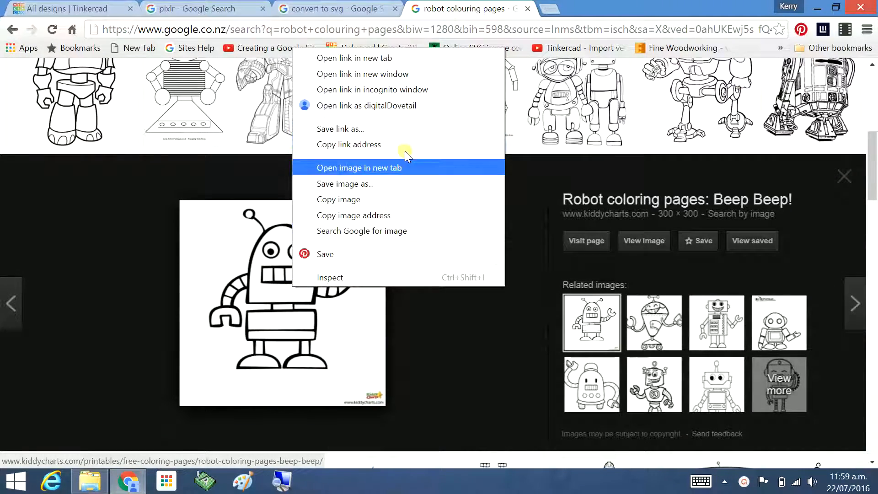
pyautogui.click(360, 184)
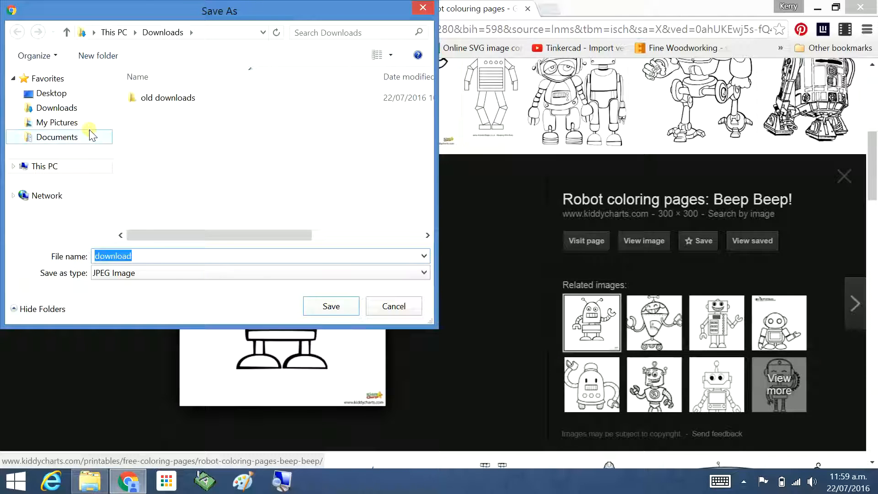
pyautogui.click(335, 306)
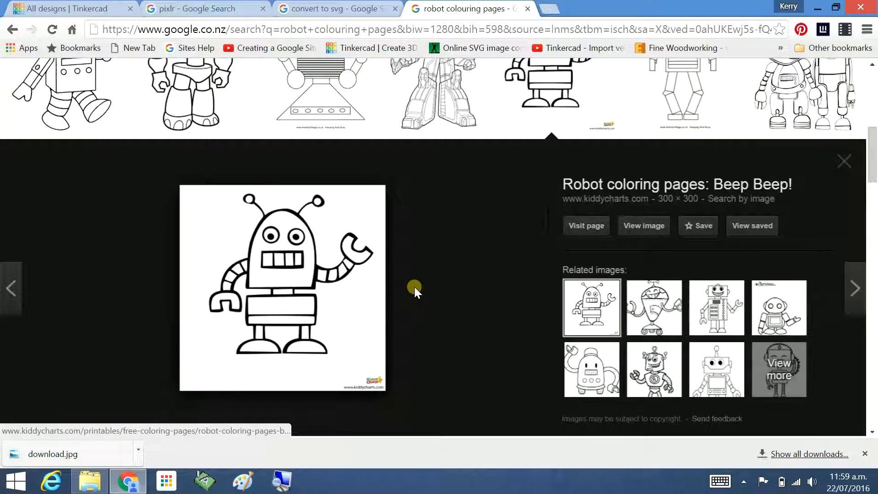
pyautogui.click(527, 8)
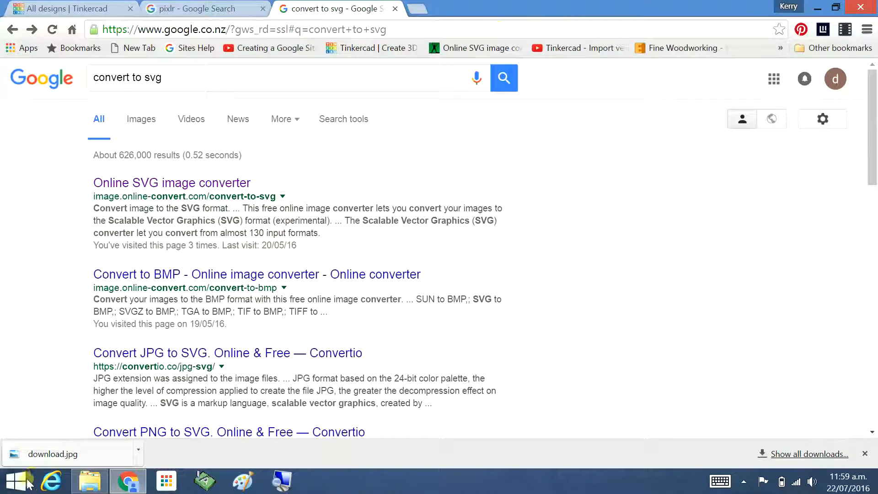
# Open the downloaded robot image from the Downloads folder in Paint.
pyautogui.click(87, 480)
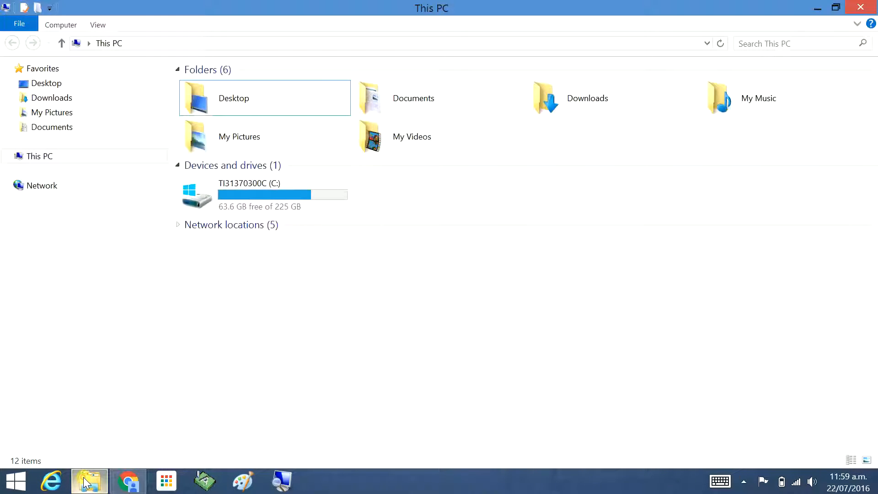
pyautogui.click(49, 98)
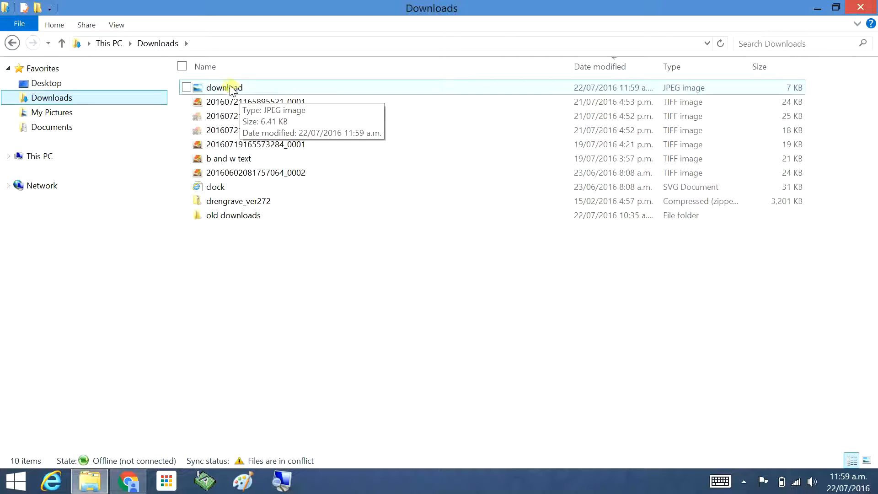
pyautogui.rightClick(230, 87)
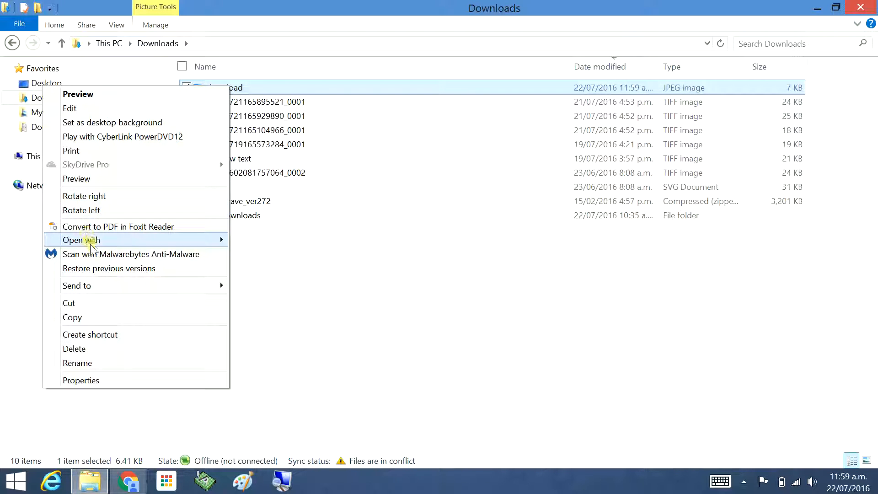
pyautogui.moveTo(94, 241)
pyautogui.click(269, 269)
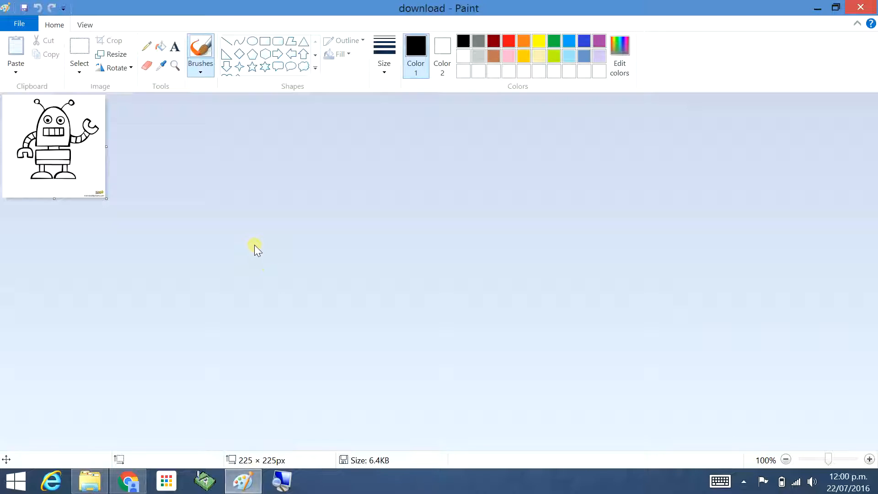
# Zoom the robot image to 400% and inspect its outlines.
pyautogui.click(175, 65)
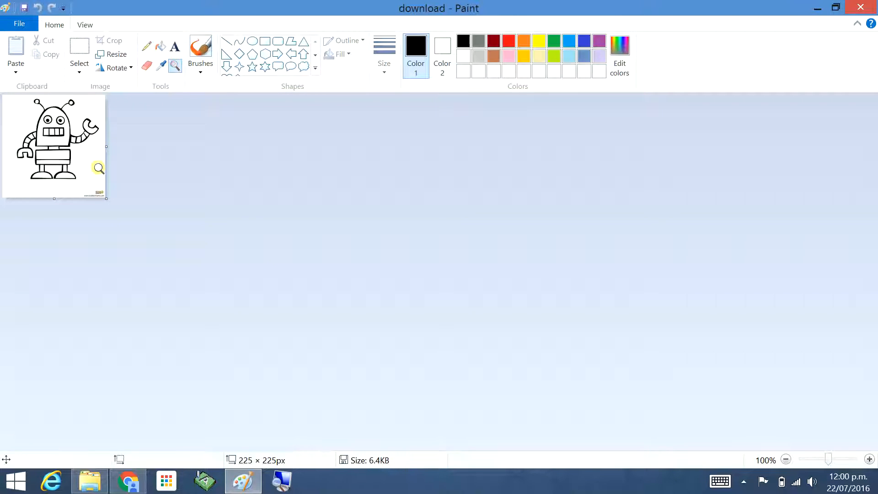
pyautogui.click(82, 166)
pyautogui.click(144, 218)
pyautogui.click(144, 217)
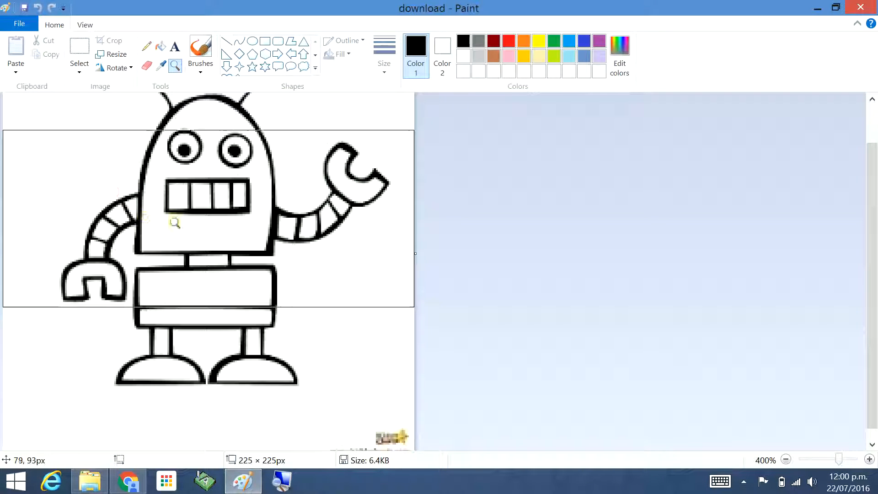
pyautogui.moveTo(872, 201); pyautogui.dragTo(871, 158)
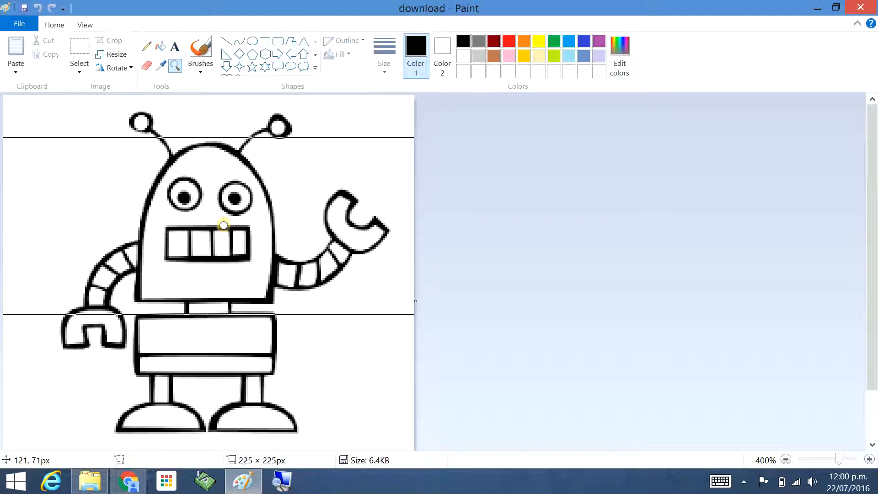
# Open the Pixlr website, go to Pixlr Editor and close its start dialog.
pyautogui.click(126, 485)
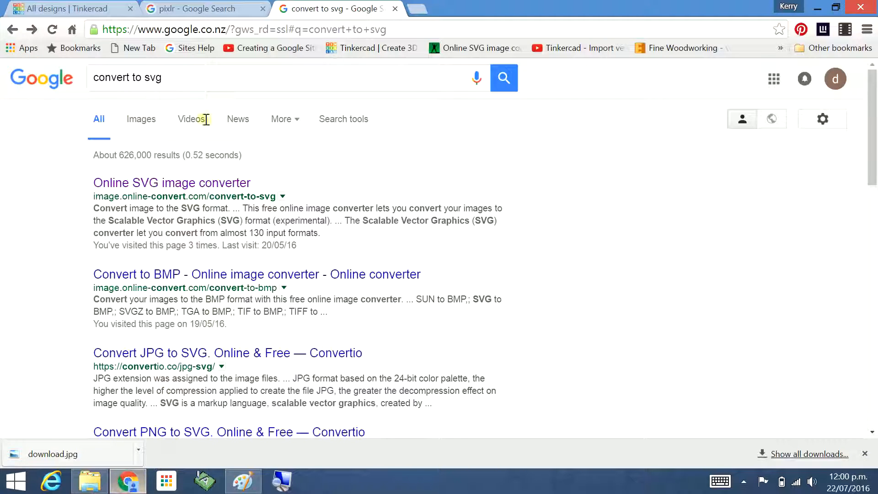
pyautogui.click(186, 9)
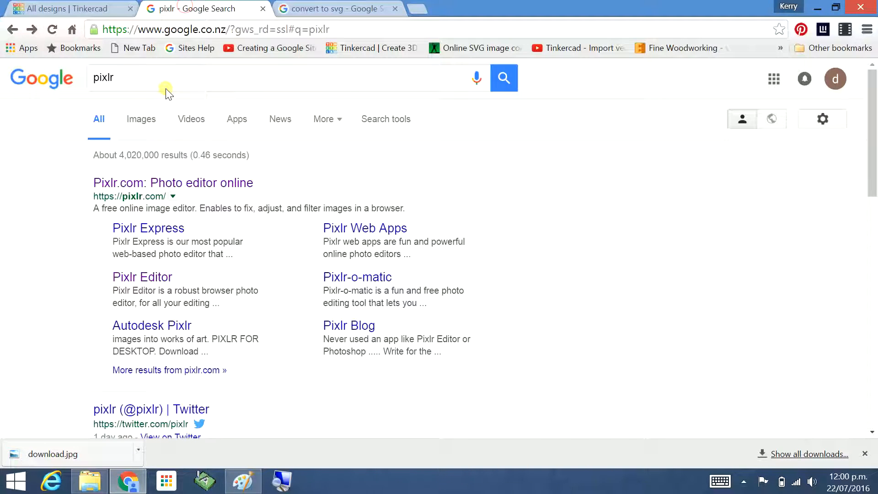
pyautogui.click(200, 185)
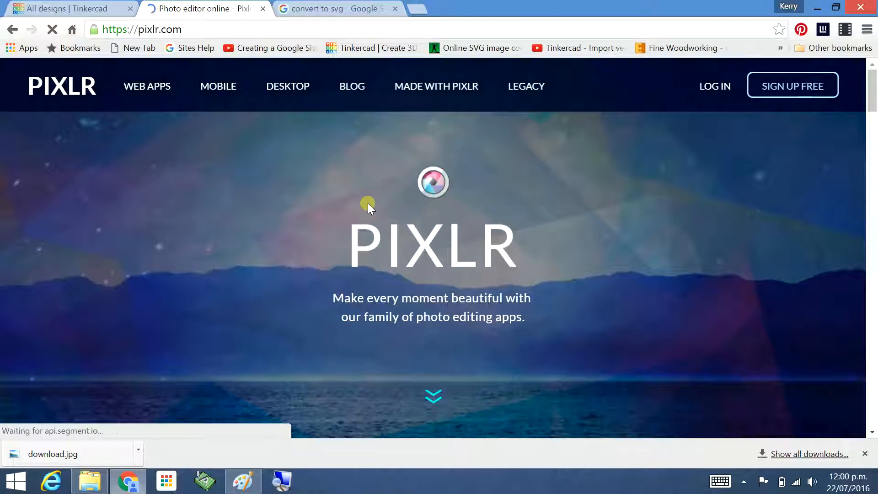
pyautogui.moveTo(871, 110); pyautogui.dragTo(874, 457)
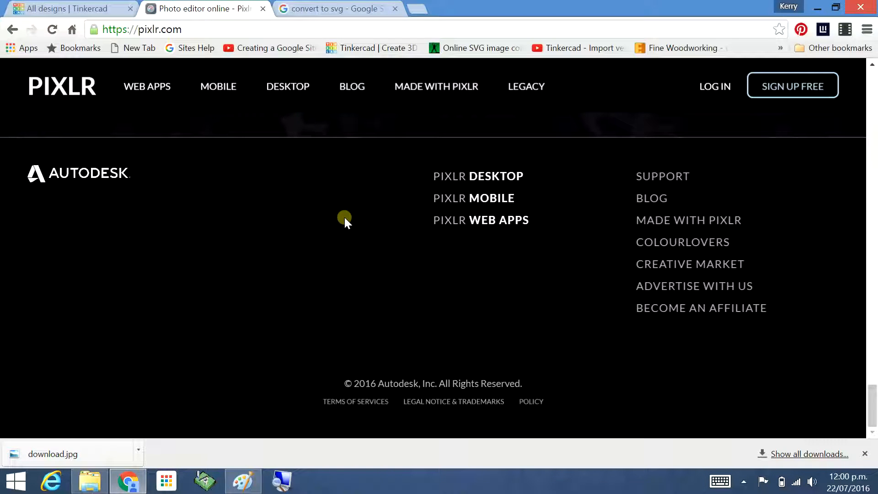
pyautogui.moveTo(872, 402); pyautogui.dragTo(812, 324)
pyautogui.scroll(15, 700, 270)
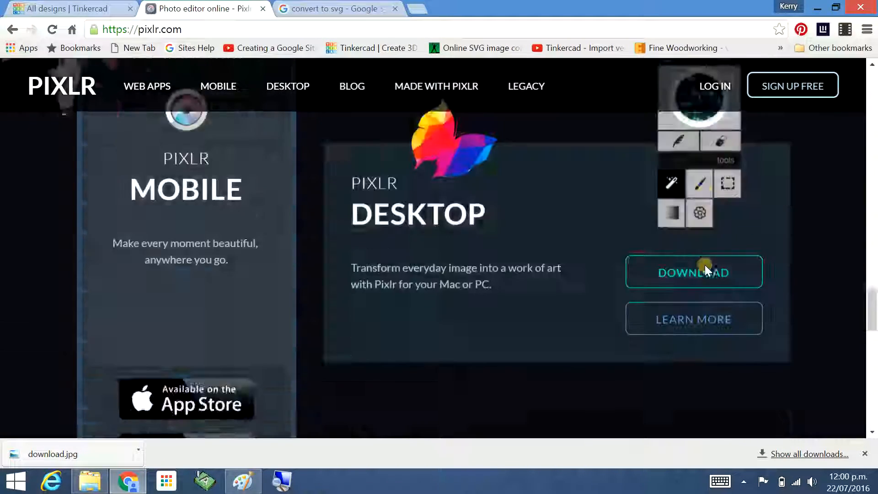
pyautogui.scroll(5, 566, 254)
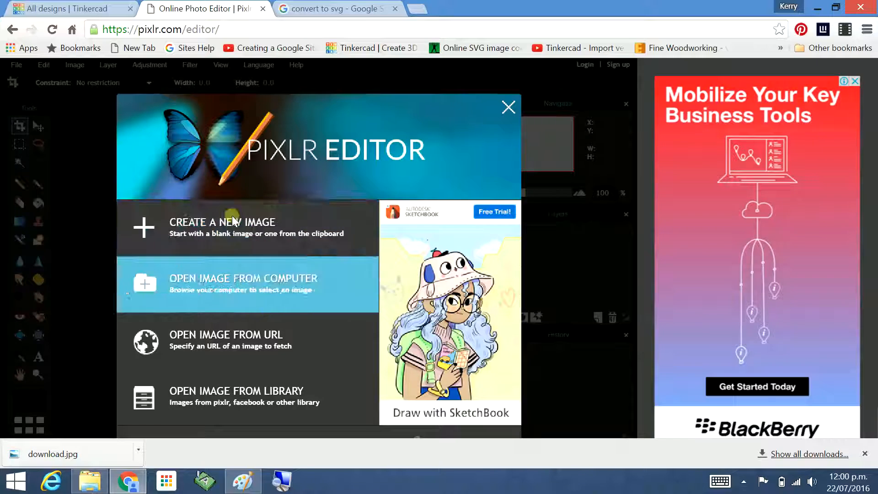
pyautogui.click(507, 106)
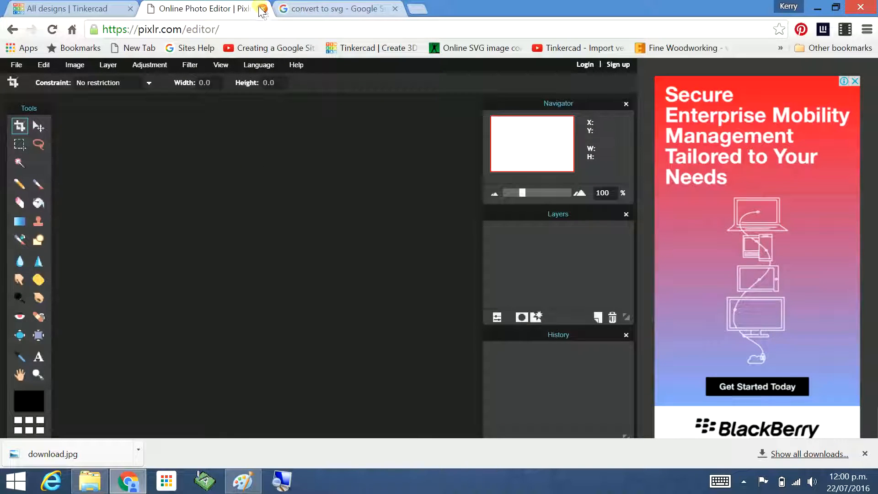
# Close Paint and browse the My Pictures folder for the saved robot images.
pyautogui.click(243, 480)
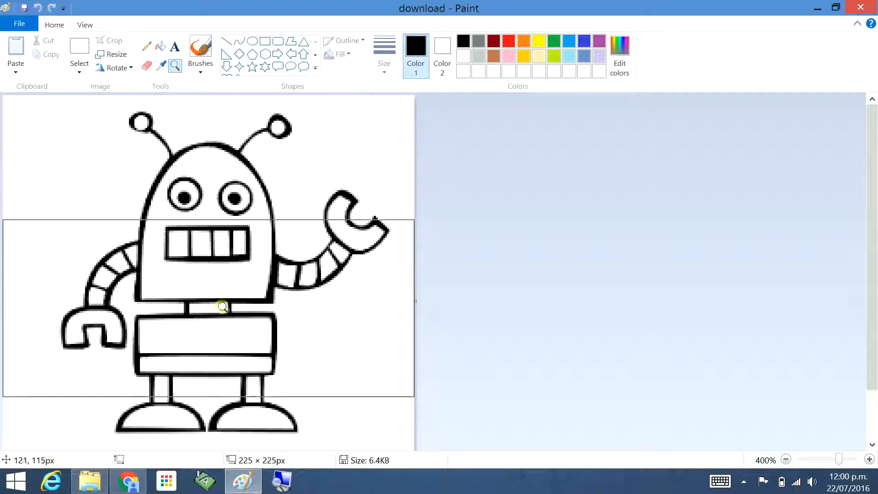
pyautogui.click(859, 6)
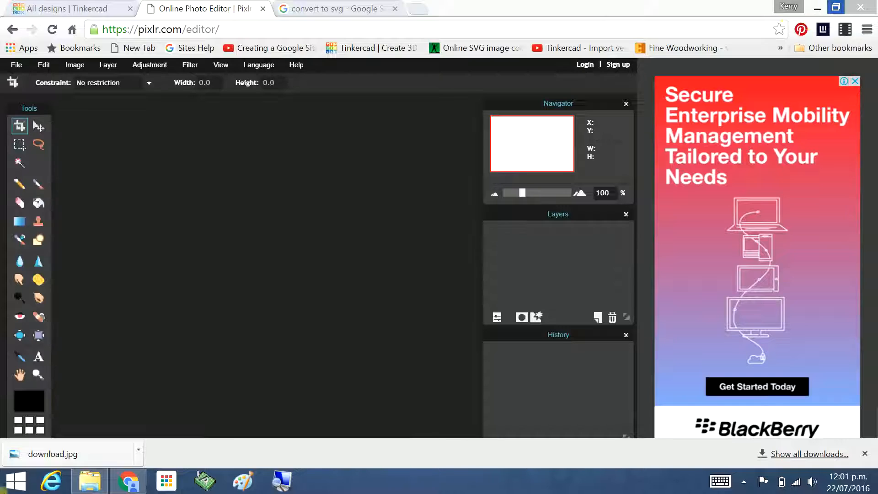
pyautogui.click(90, 480)
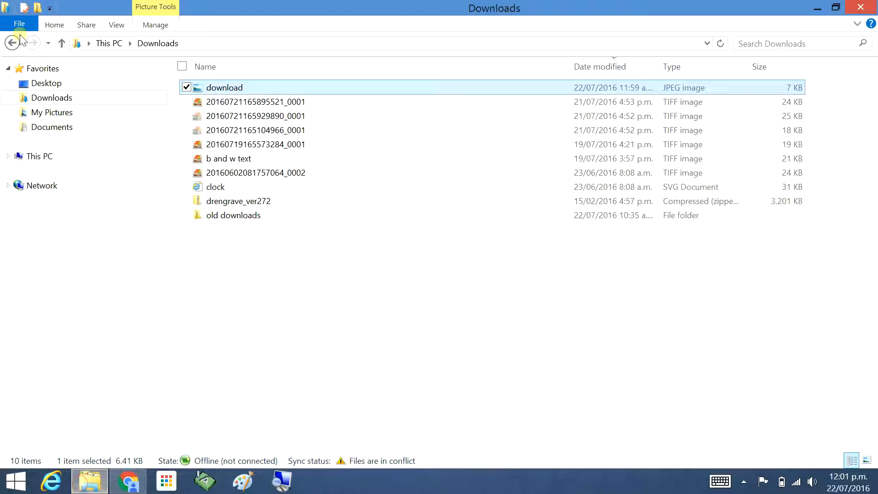
pyautogui.click(64, 112)
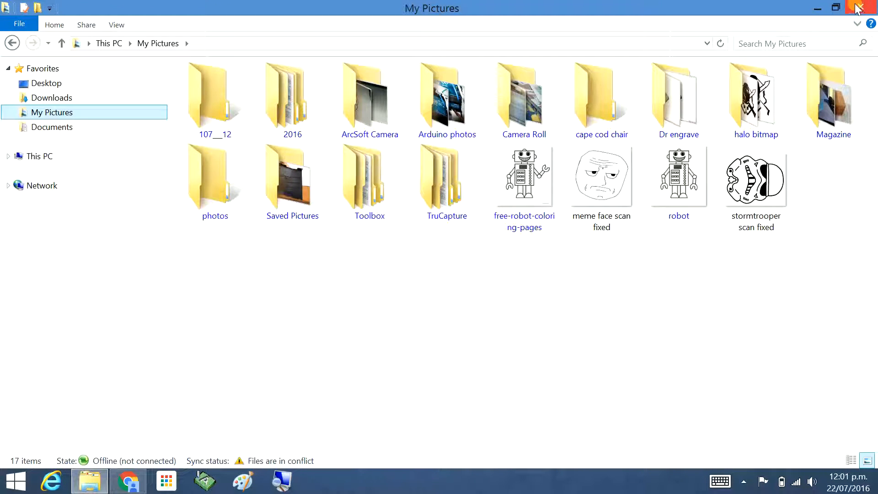
pyautogui.click(816, 8)
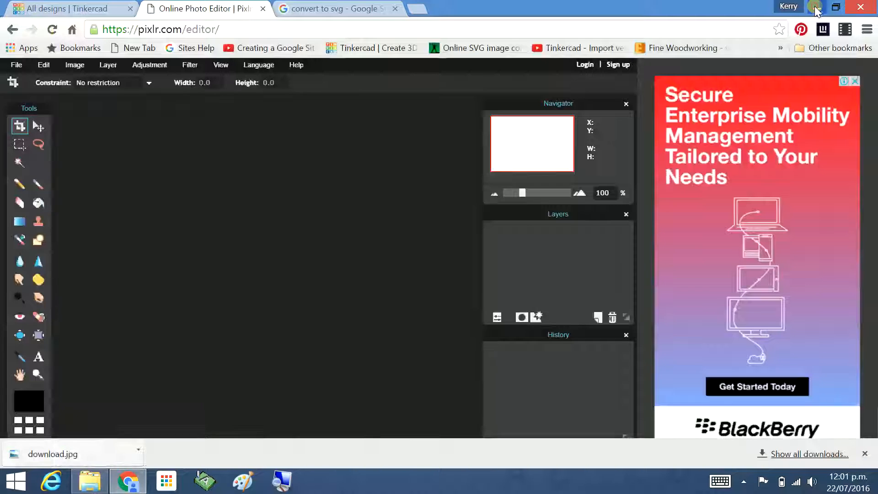
# Open the Online SVG image converter from the convert to svg search results.
pyautogui.click(69, 9)
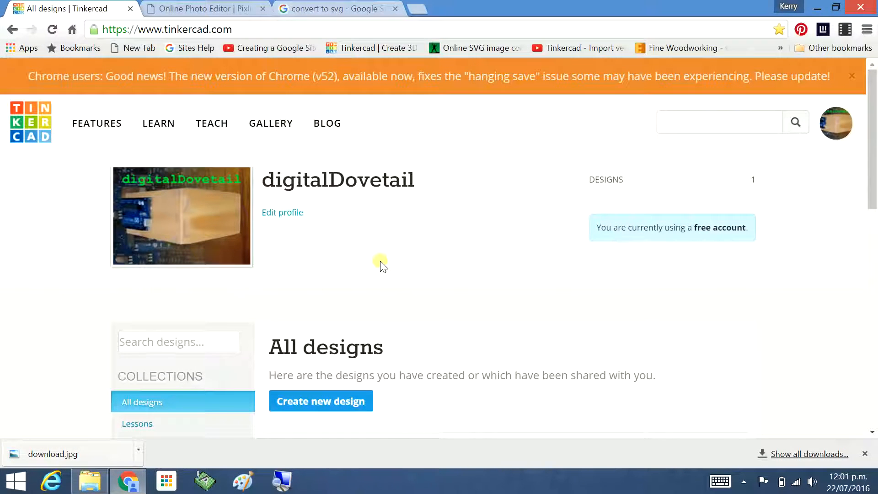
pyautogui.click(331, 9)
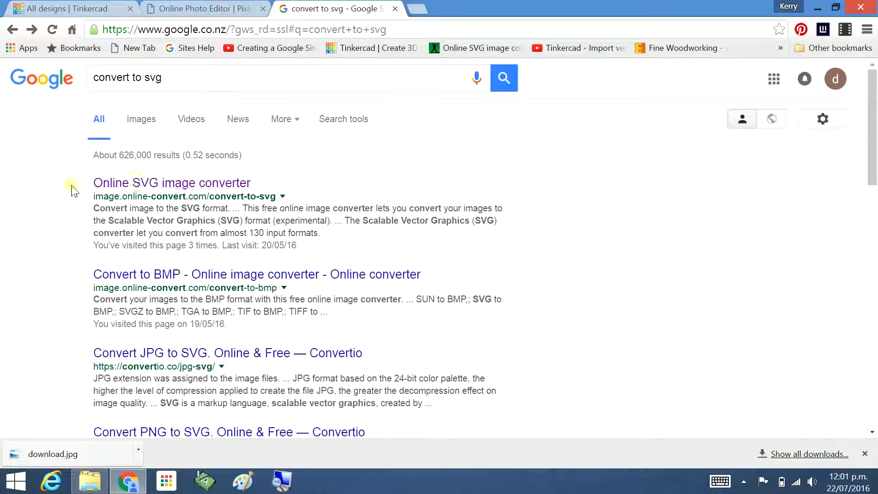
pyautogui.click(186, 187)
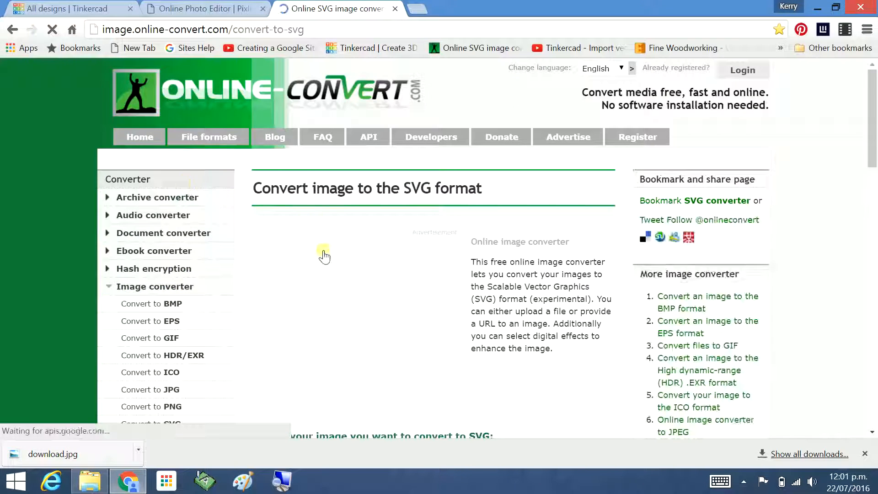
# Choose the robot image from My Pictures as the file to upload for SVG conversion.
pyautogui.scroll(-3, 346, 274)
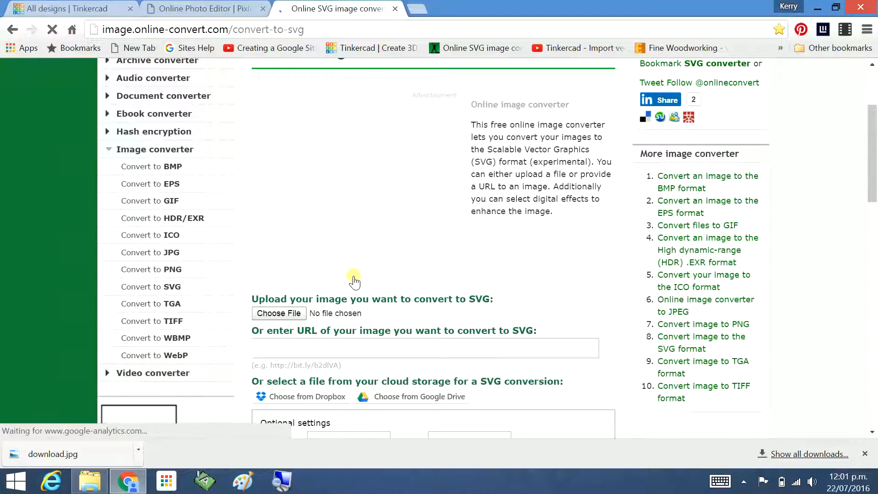
pyautogui.click(292, 312)
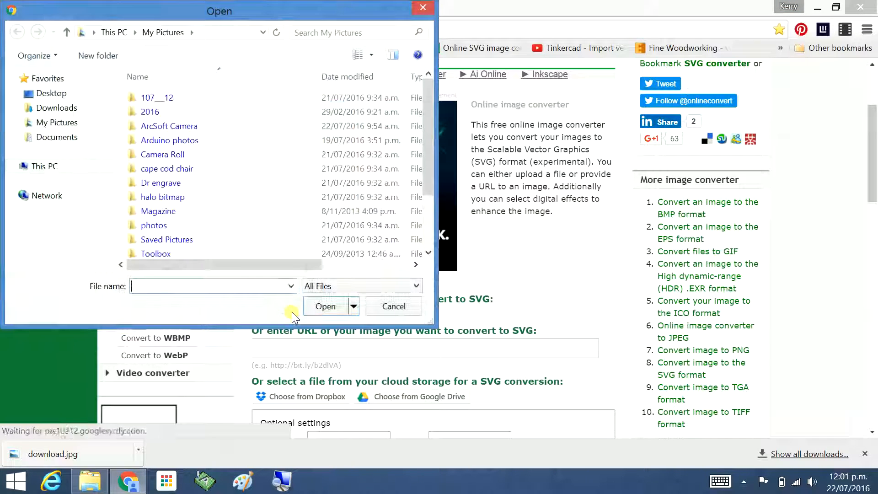
pyautogui.click(60, 124)
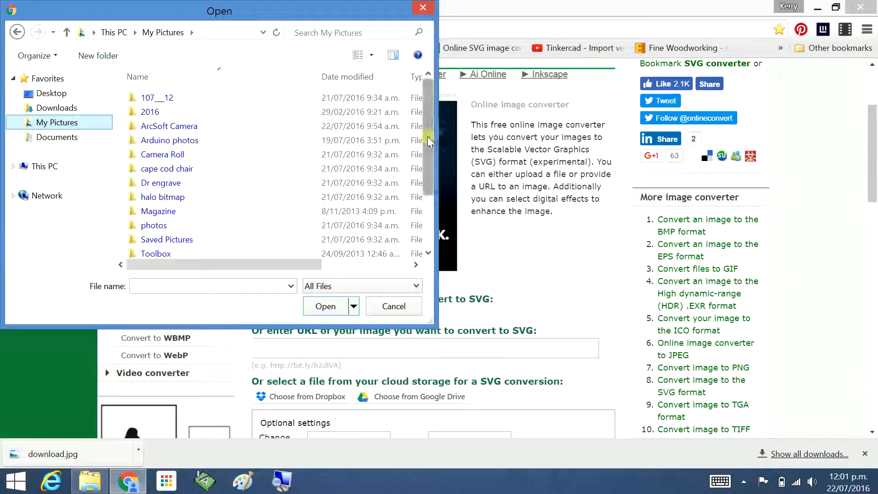
pyautogui.moveTo(424, 136); pyautogui.dragTo(429, 220)
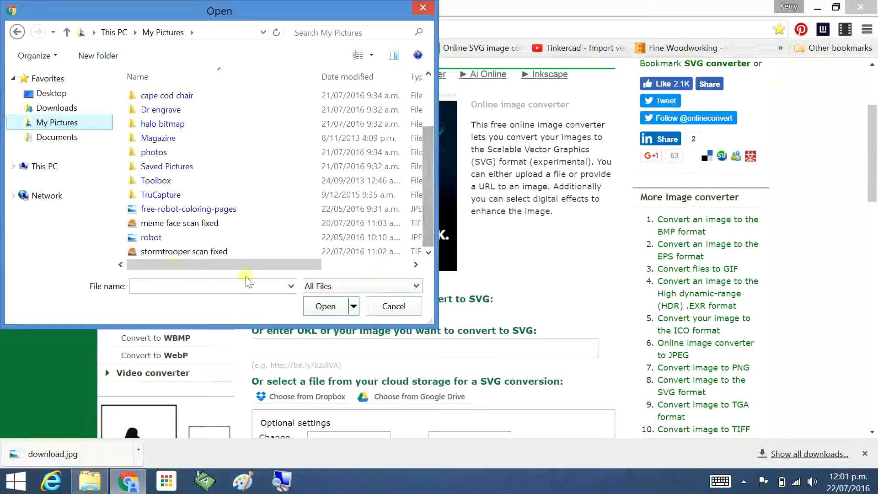
pyautogui.click(158, 237)
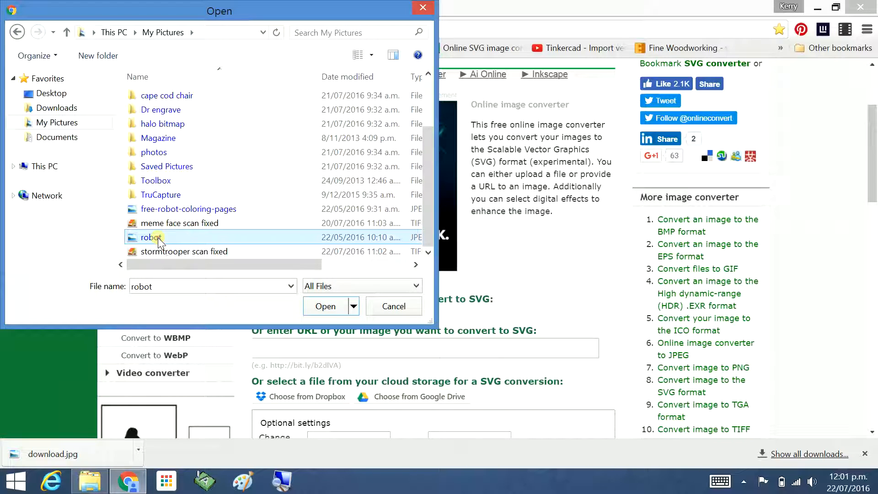
pyautogui.click(336, 305)
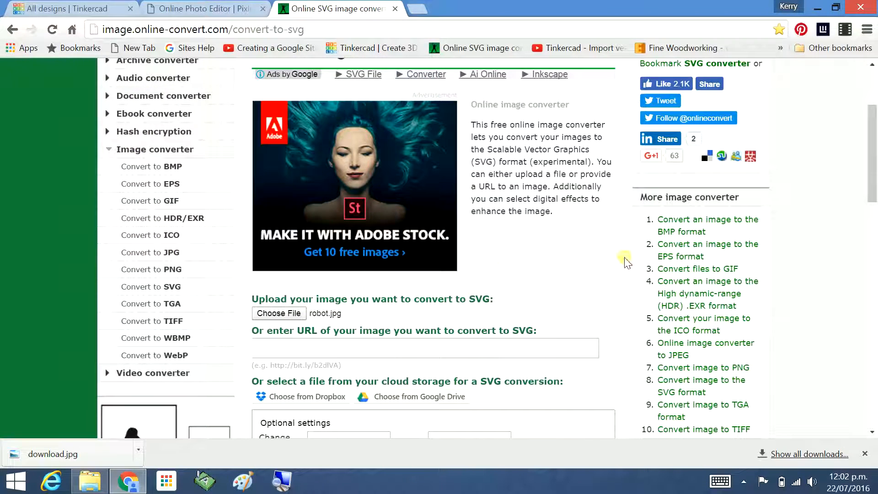
# Start converting the uploaded robot image to SVG with the default settings.
pyautogui.moveTo(873, 168); pyautogui.dragTo(874, 274)
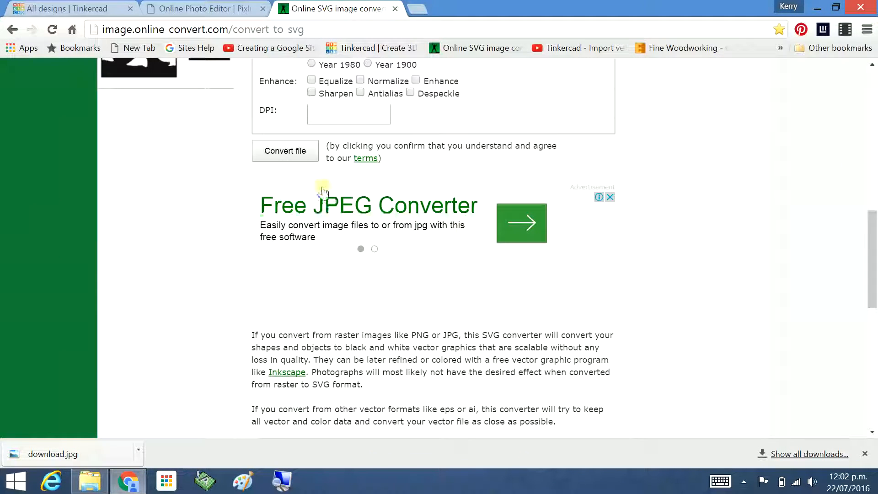
pyautogui.click(284, 151)
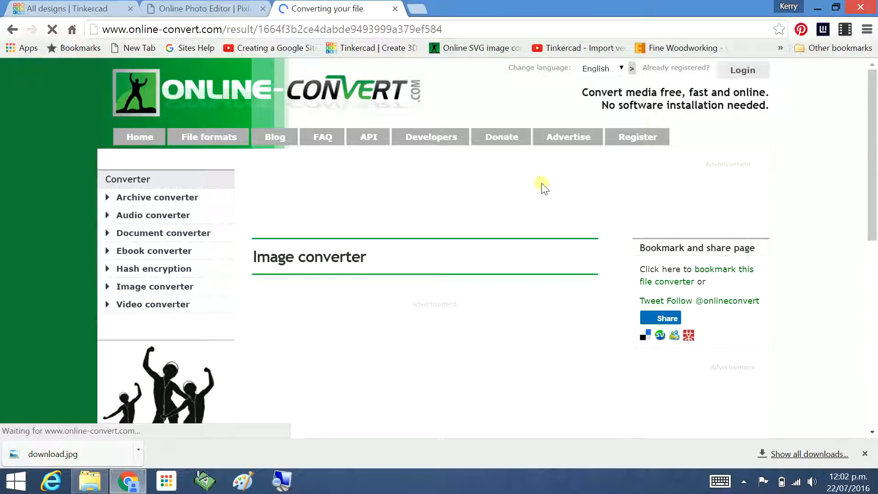
# Open the downloaded robot SVG from the Downloads folder to preview it, then close the preview.
pyautogui.click(89, 481)
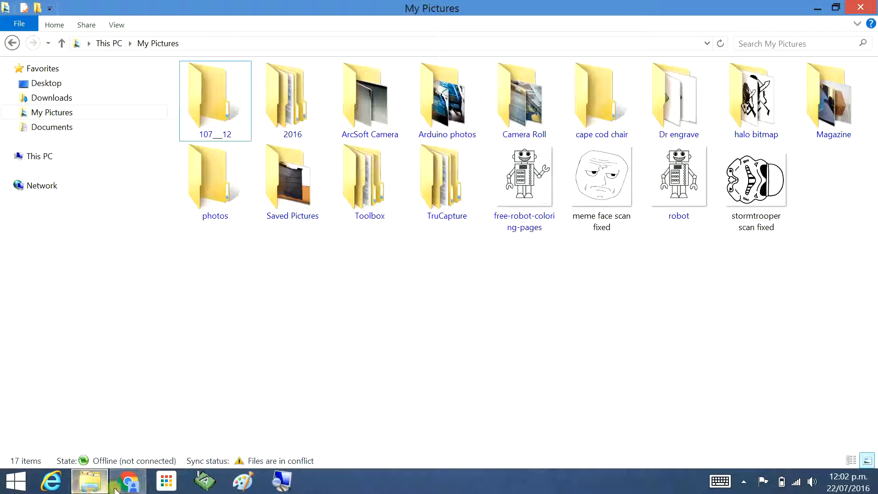
pyautogui.click(91, 485)
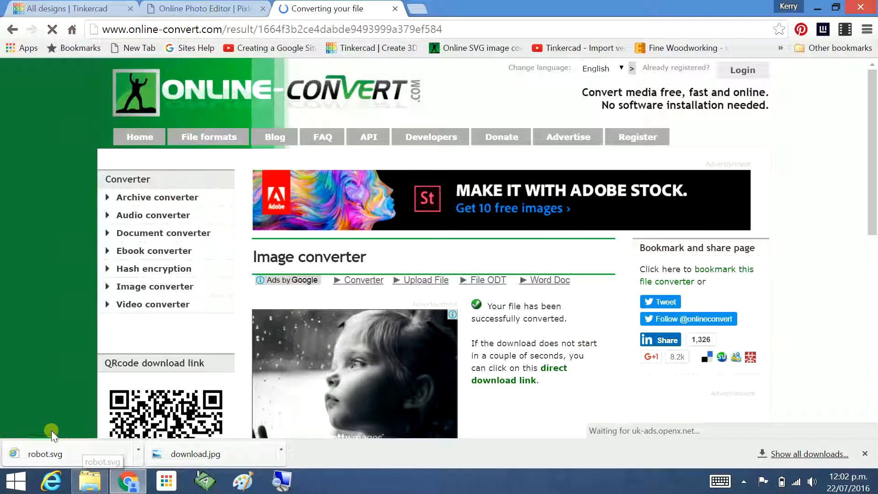
pyautogui.click(93, 485)
pyautogui.click(61, 101)
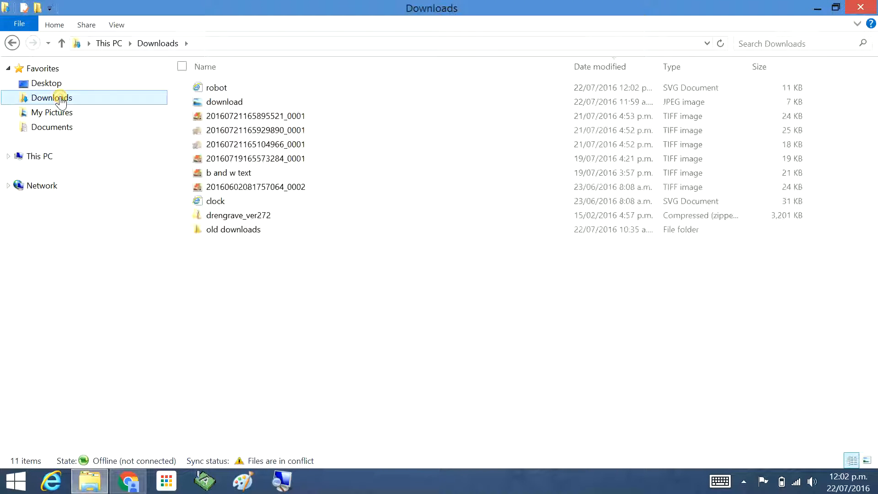
pyautogui.click(217, 89)
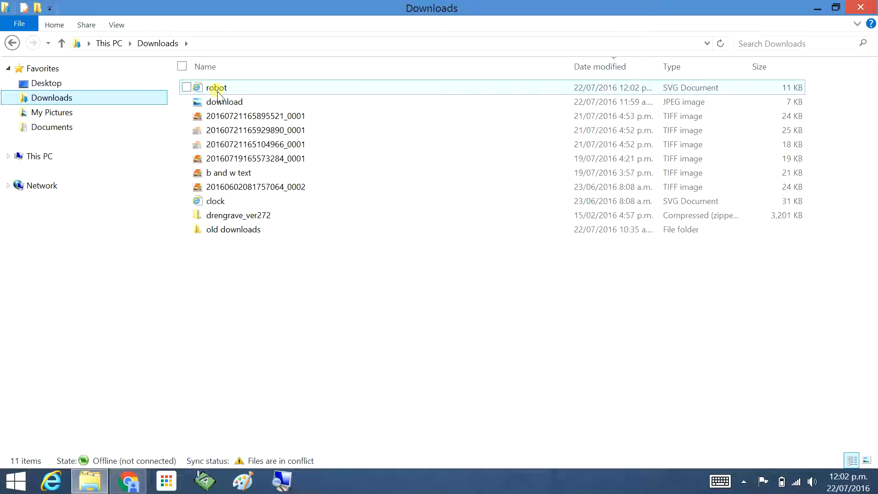
pyautogui.press('Return')
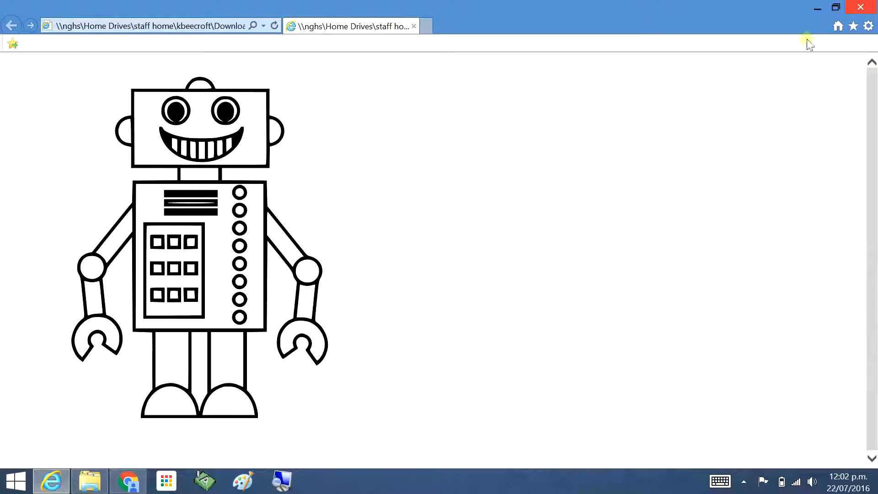
pyautogui.click(853, 6)
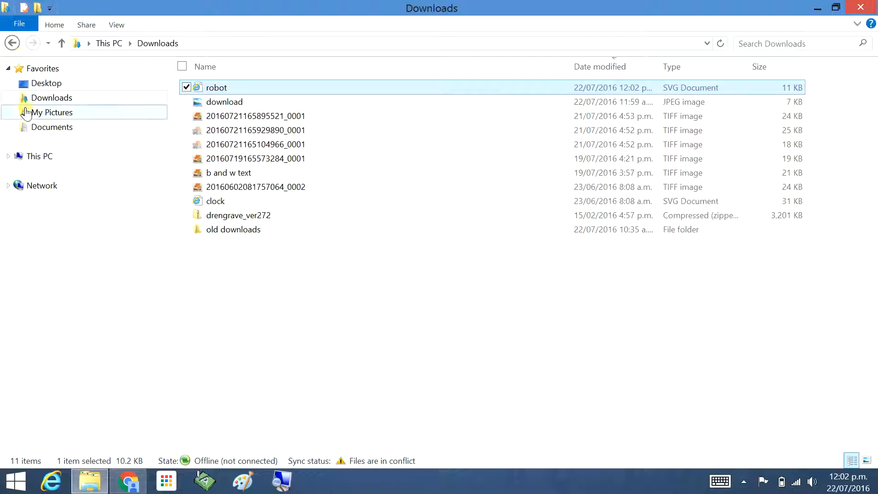
pyautogui.click(12, 43)
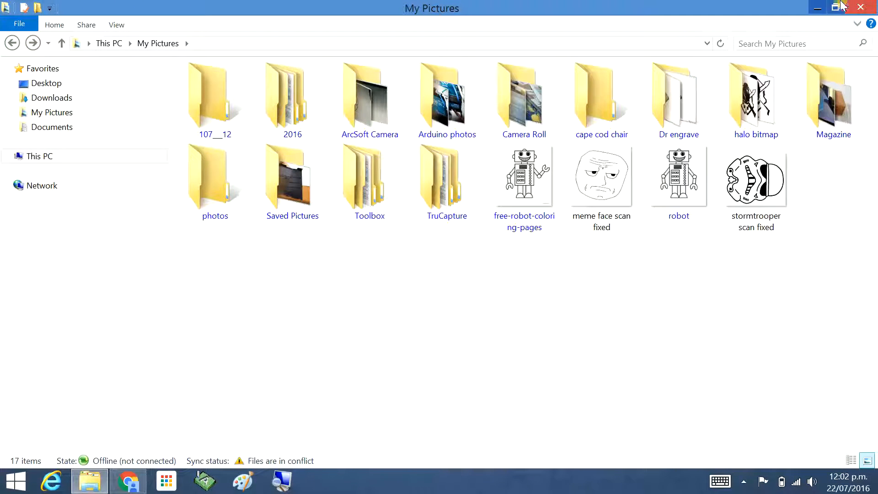
# Return to the Tinkercad tab and create a new design.
pyautogui.click(129, 483)
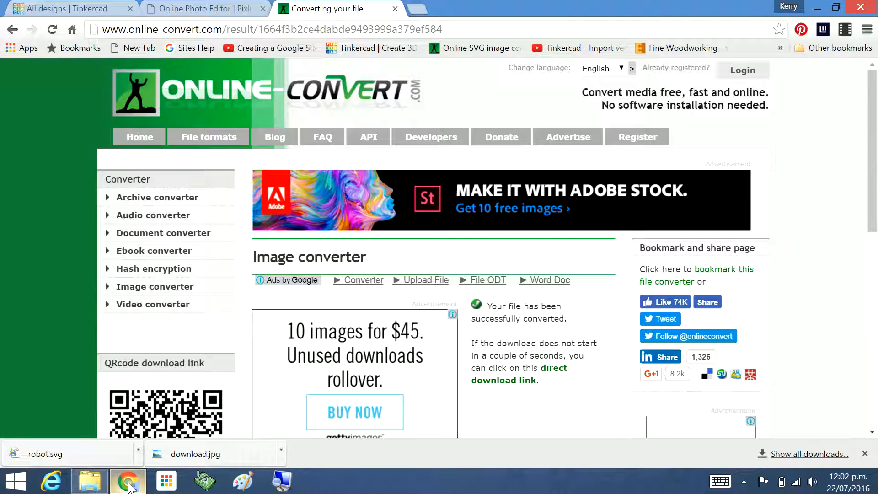
pyautogui.click(74, 13)
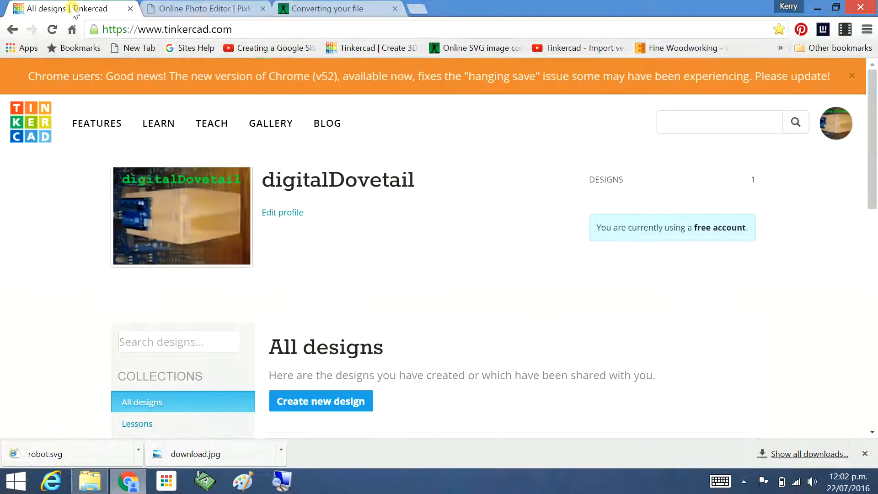
pyautogui.click(325, 401)
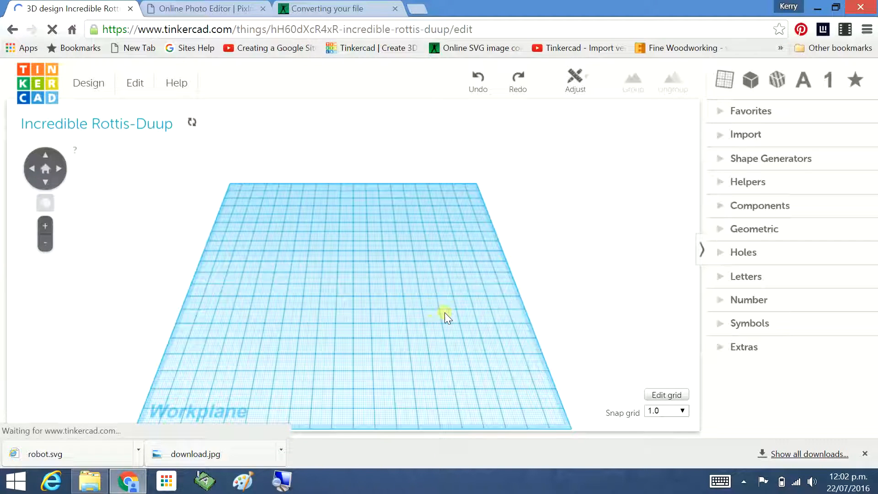
# Import robot.svg from the Downloads folder into the design as a shape.
pyautogui.click(717, 135)
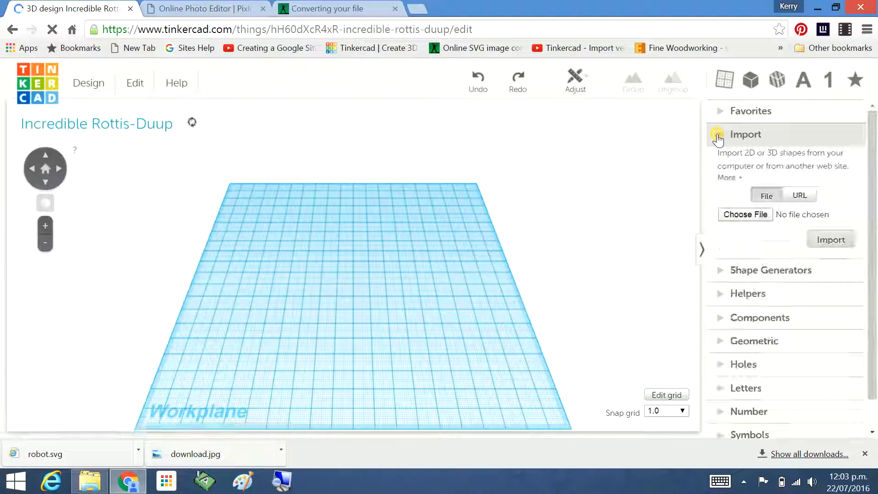
pyautogui.click(744, 213)
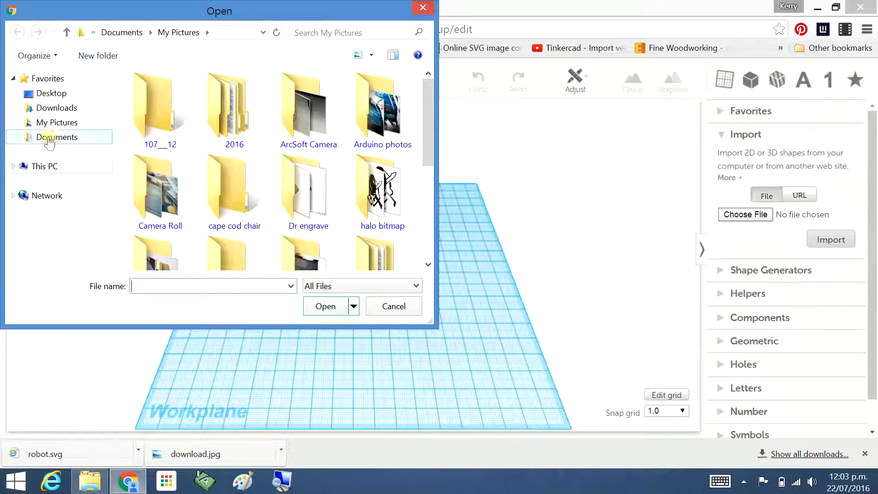
pyautogui.click(64, 109)
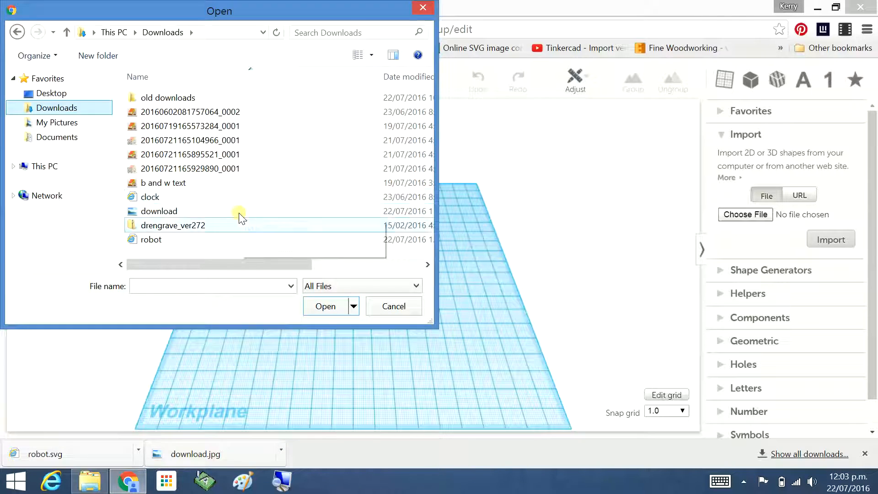
pyautogui.click(149, 240)
pyautogui.click(315, 312)
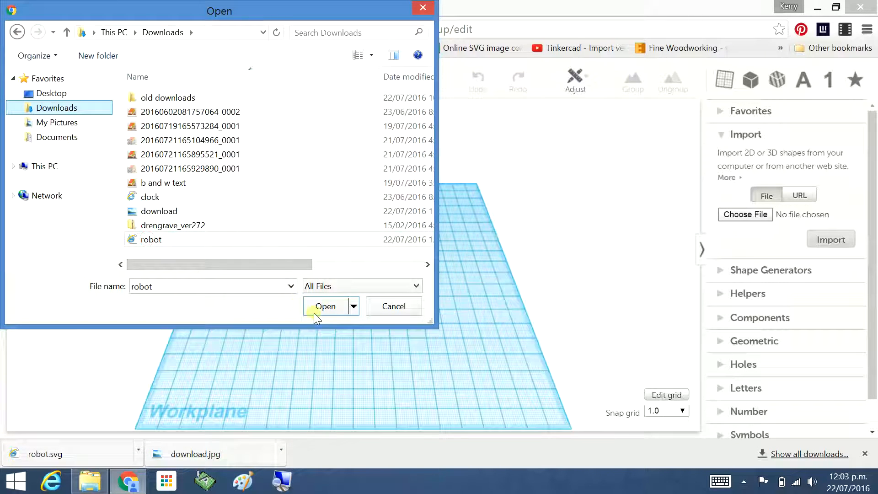
pyautogui.moveTo(294, 264); pyautogui.dragTo(228, 262)
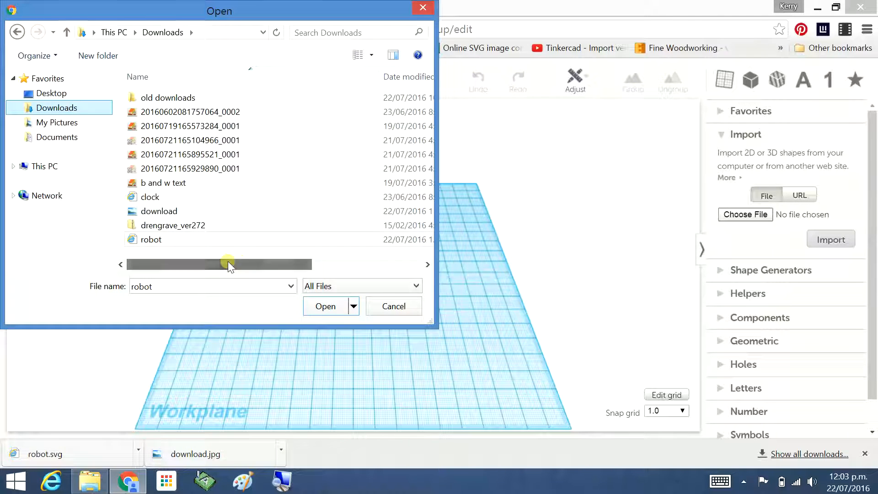
pyautogui.click(331, 306)
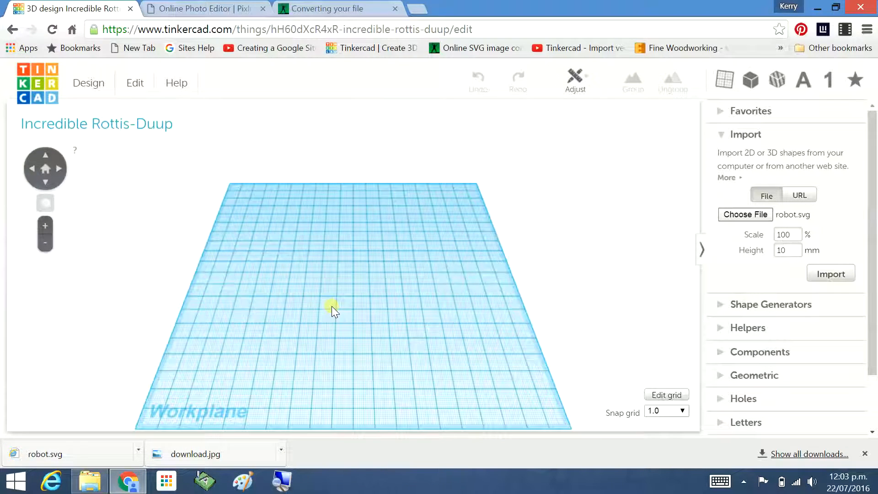
pyautogui.click(832, 274)
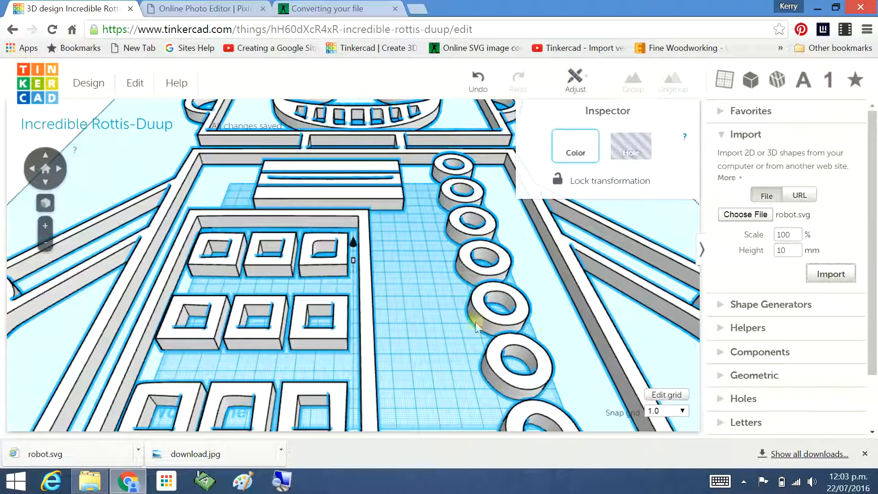
# Scale the imported robot down using its corner handle.
pyautogui.scroll(-5, 371, 266)
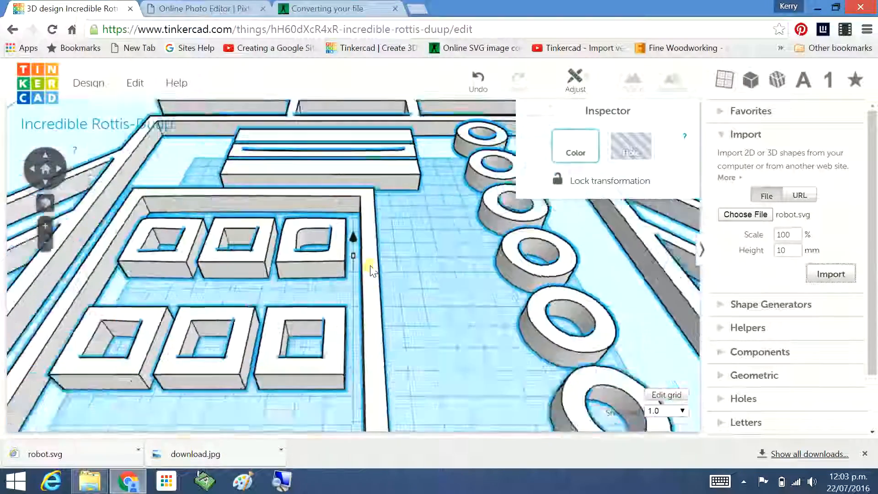
pyautogui.scroll(-5, 370, 265)
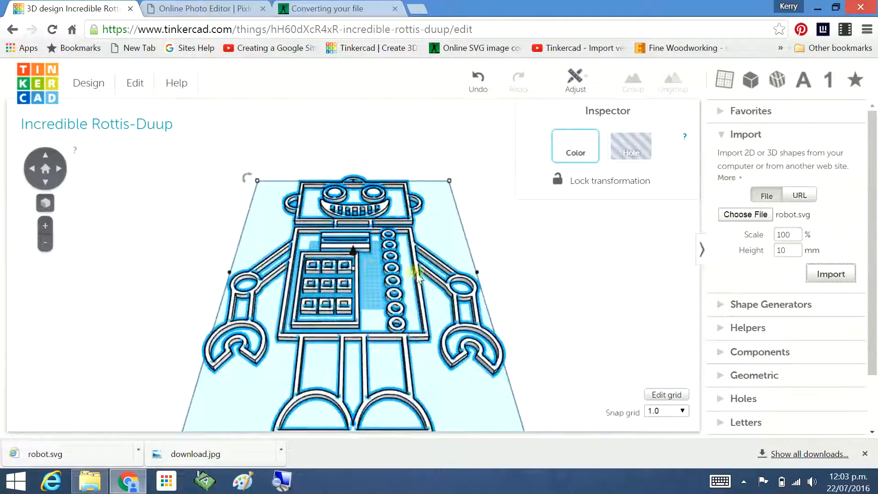
pyautogui.moveTo(400, 287); pyautogui.dragTo(412, 331, button='right')
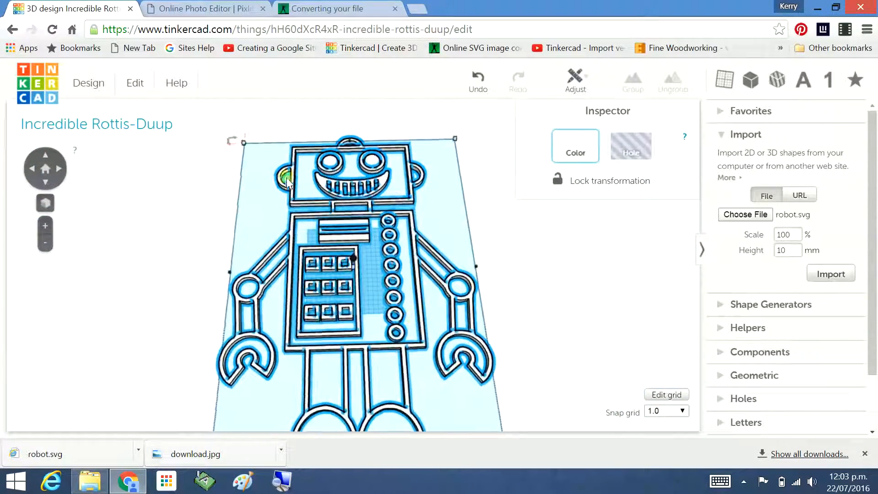
pyautogui.moveTo(243, 143)
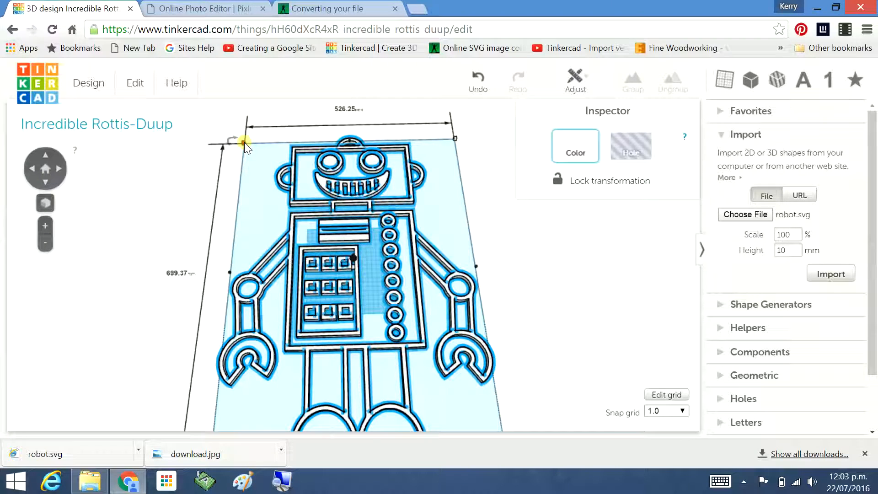
pyautogui.moveTo(244, 141); pyautogui.dragTo(412, 298)
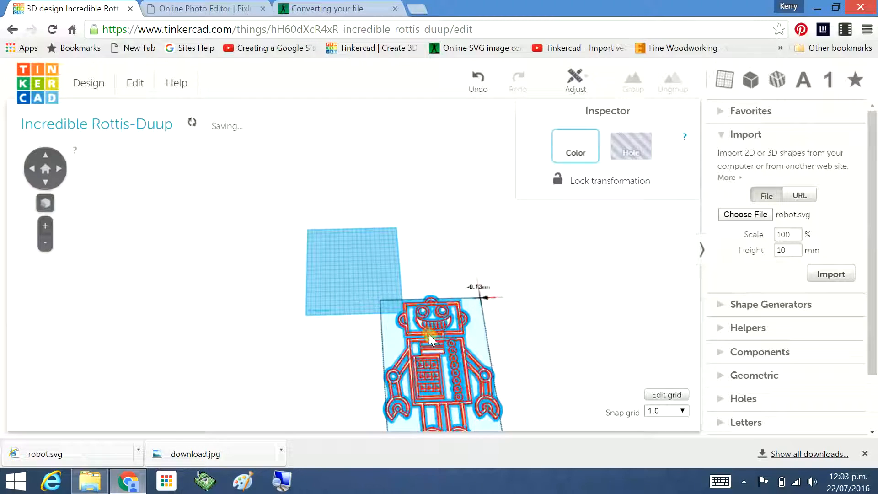
# Move the scaled robot toward the workplane.
pyautogui.moveTo(435, 331); pyautogui.dragTo(378, 269)
pyautogui.moveTo(409, 300); pyautogui.dragTo(368, 263)
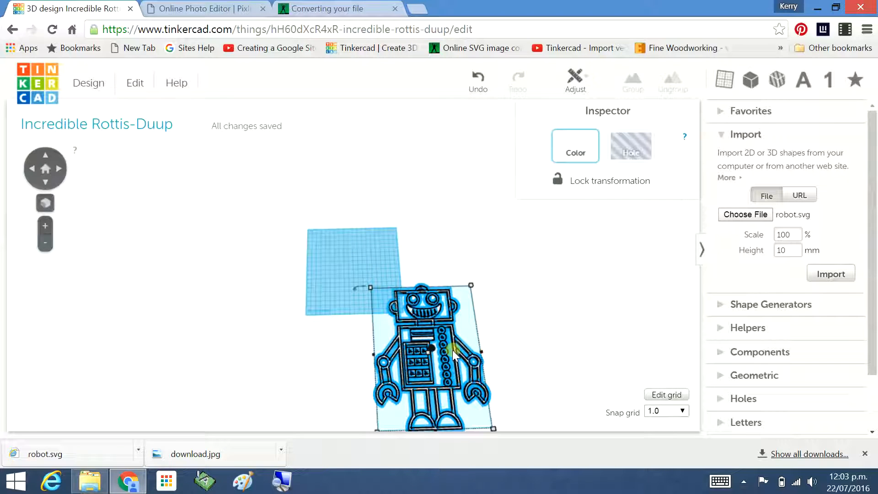
pyautogui.moveTo(451, 350)
pyautogui.mouseDown()
pyautogui.moveTo(393, 288)
pyautogui.moveTo(421, 308)
pyautogui.mouseUp()
pyautogui.scroll(-1, 874, 254)
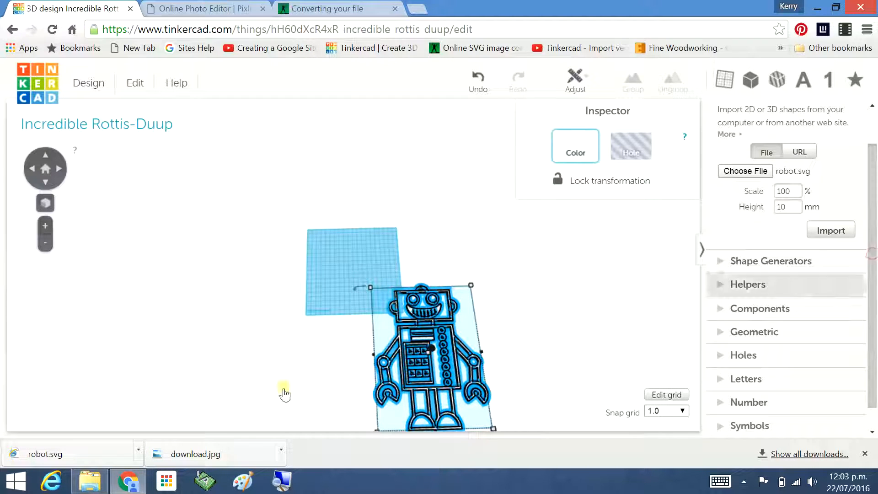
pyautogui.moveTo(439, 357); pyautogui.dragTo(402, 331)
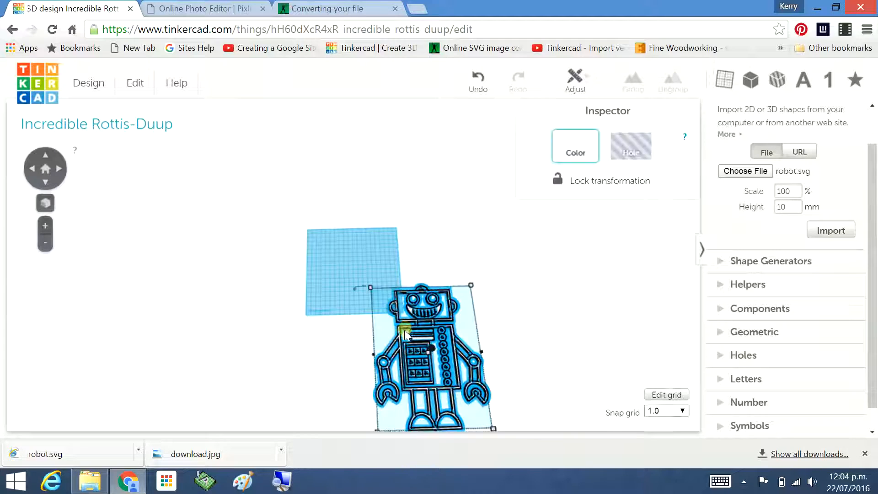
pyautogui.click(405, 331)
pyautogui.click(405, 332)
pyautogui.moveTo(426, 304); pyautogui.dragTo(328, 240)
pyautogui.moveTo(402, 303); pyautogui.dragTo(446, 333, button='right')
pyautogui.click(458, 349)
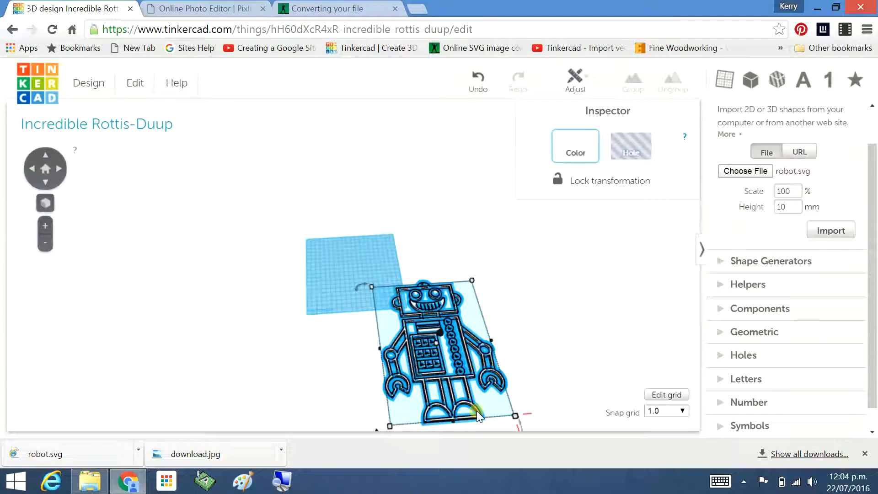
# Shrink the robot further using its corner handle.
pyautogui.moveTo(476, 411); pyautogui.dragTo(383, 323)
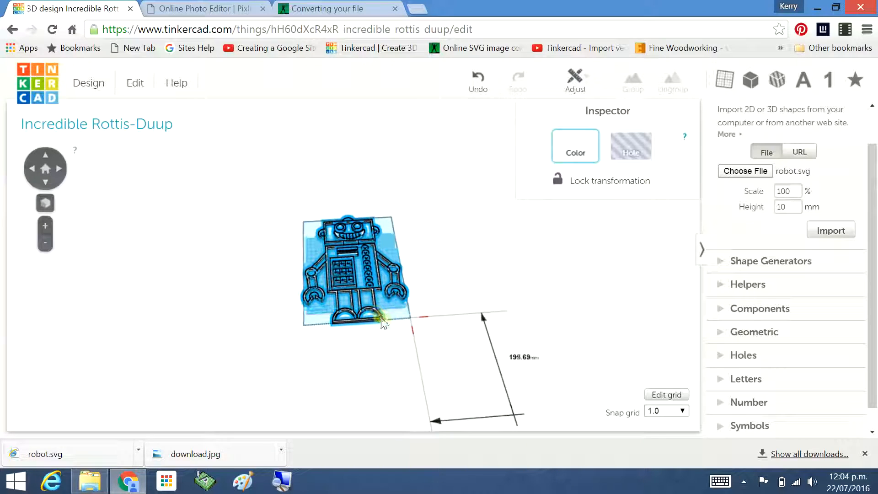
pyautogui.moveTo(474, 320); pyautogui.dragTo(496, 388, button='right')
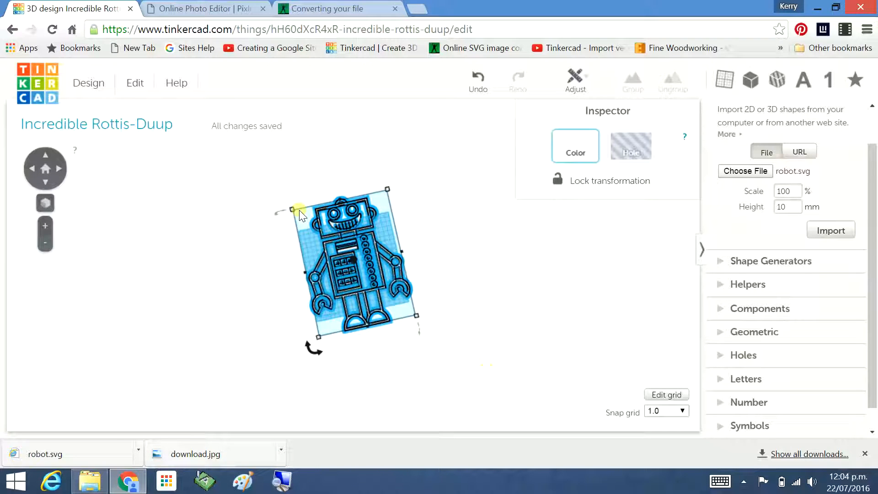
pyautogui.moveTo(292, 208)
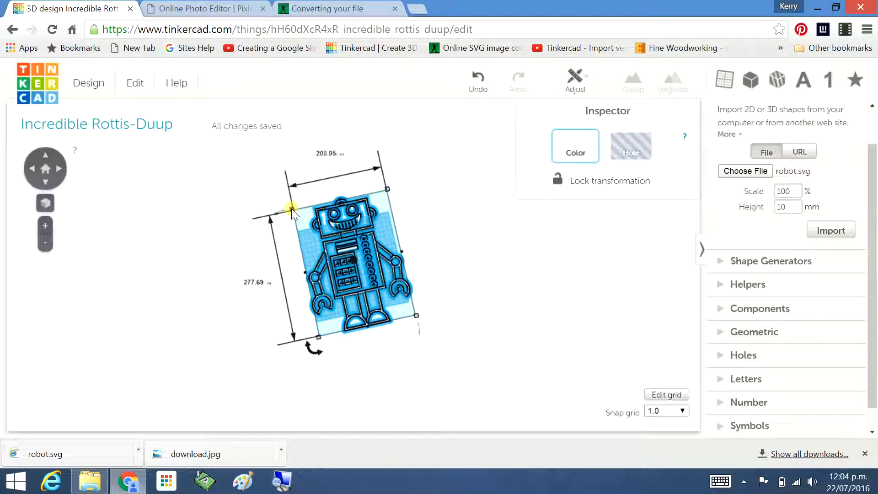
pyautogui.moveTo(291, 208); pyautogui.dragTo(392, 287)
# Move the small robot onto the upper-left area of the workplane.
pyautogui.click(380, 282)
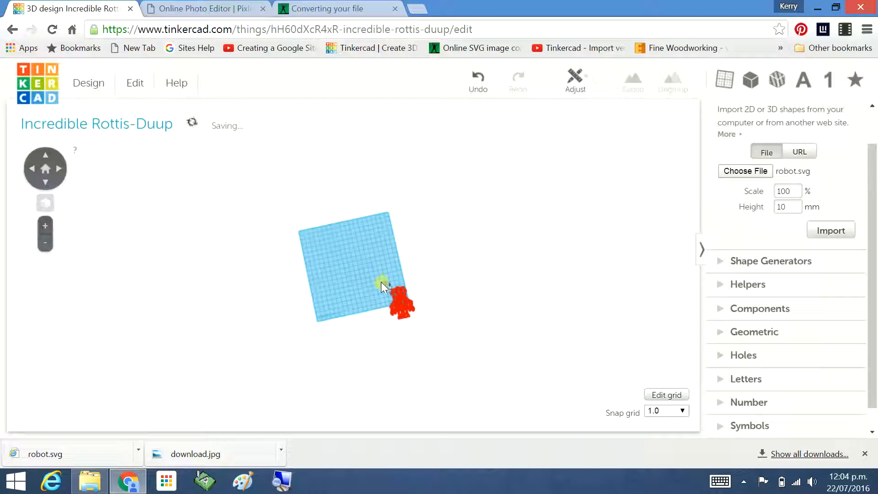
pyautogui.click(396, 302)
pyautogui.scroll(5, 434, 265)
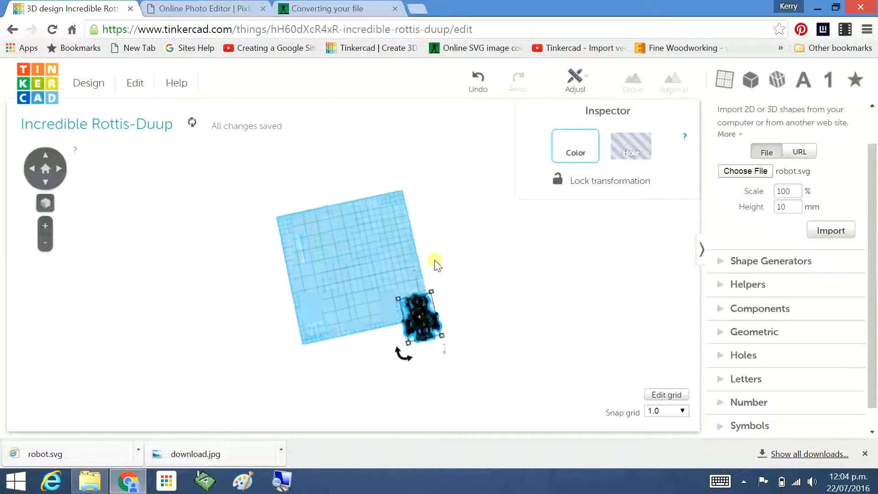
pyautogui.scroll(-3, 435, 266)
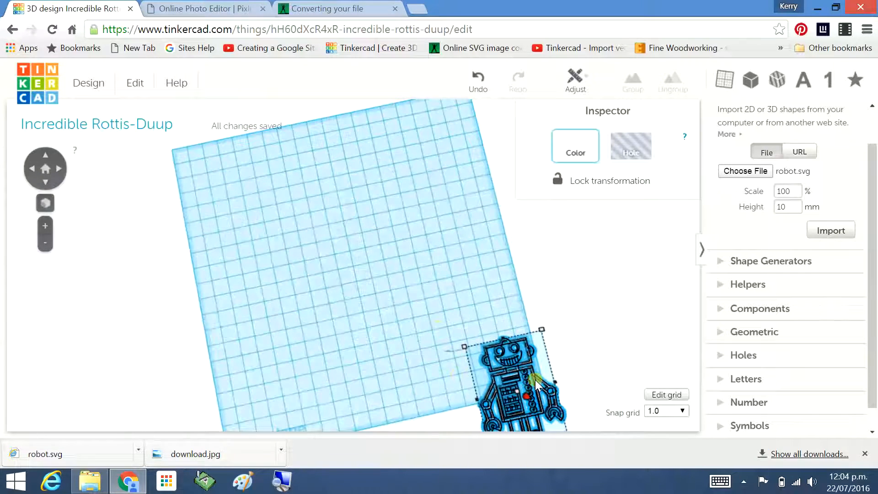
pyautogui.click(548, 362)
pyautogui.click(517, 357)
pyautogui.moveTo(519, 359); pyautogui.dragTo(254, 200)
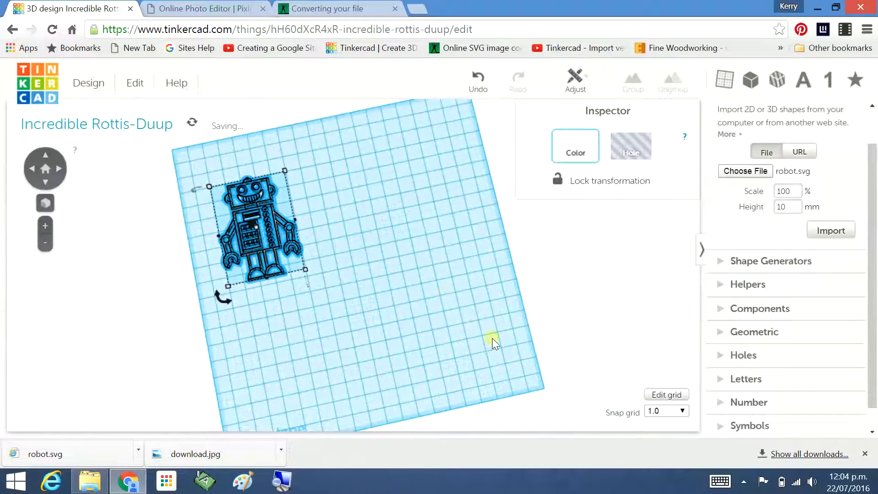
# Nudge the imported robot slightly across the workplane.
pyautogui.click(318, 291)
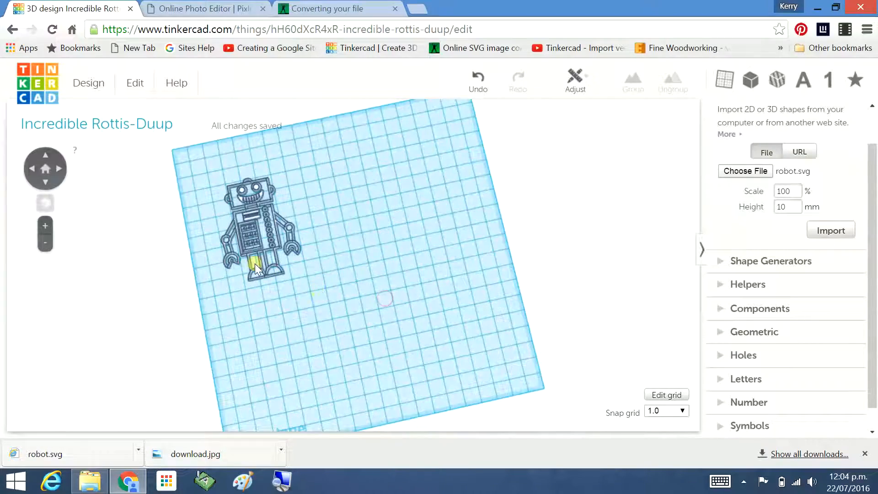
pyautogui.scroll(4, 247, 260)
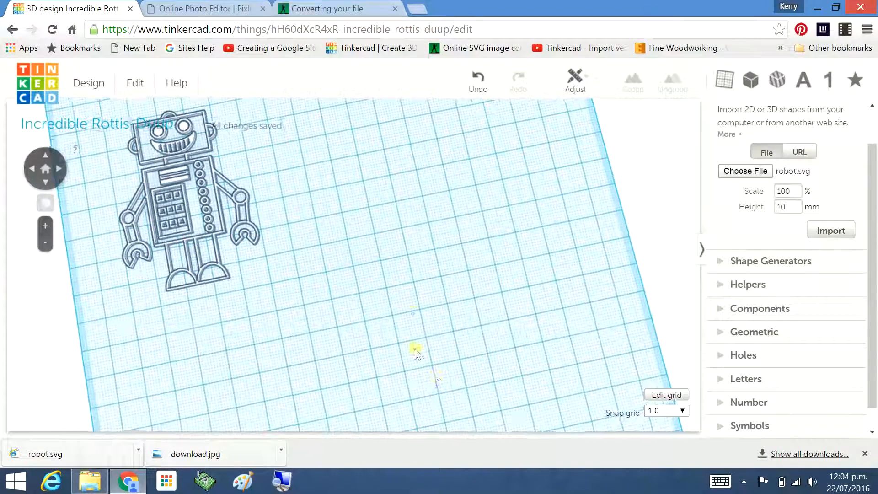
pyautogui.moveTo(415, 352); pyautogui.dragTo(400, 283, button='right')
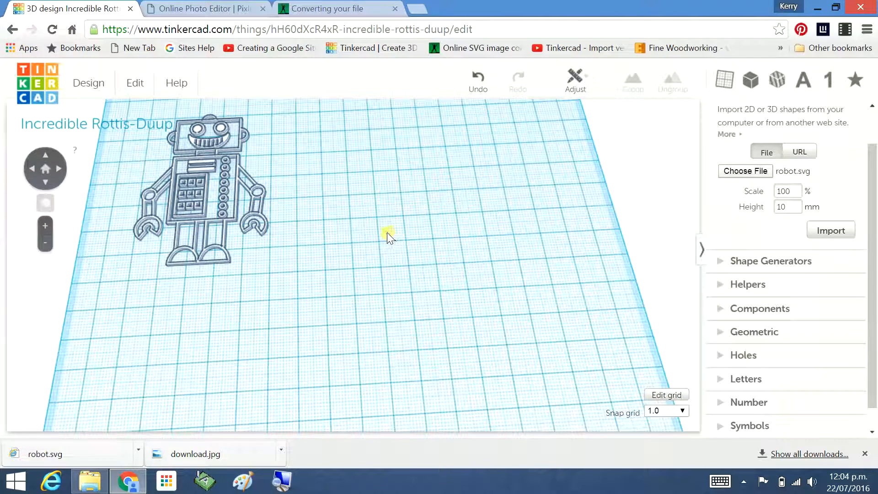
pyautogui.moveTo(386, 233); pyautogui.dragTo(515, 325, button='right')
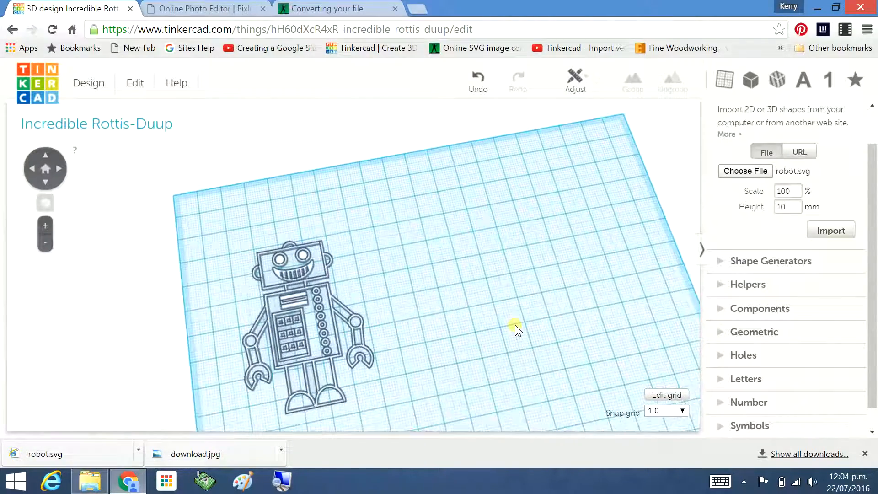
pyautogui.moveTo(514, 325); pyautogui.dragTo(513, 306, button='middle')
pyautogui.moveTo(537, 311); pyautogui.dragTo(511, 311, button='right')
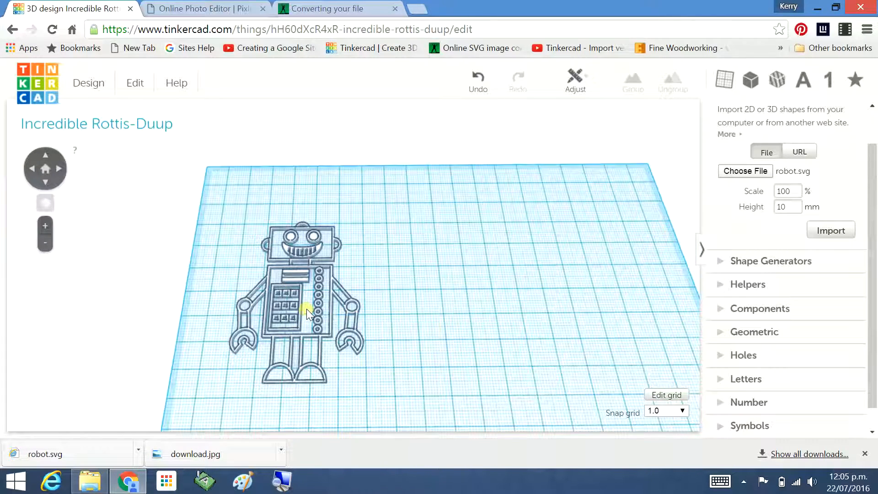
pyautogui.moveTo(474, 283); pyautogui.dragTo(314, 308, button='right')
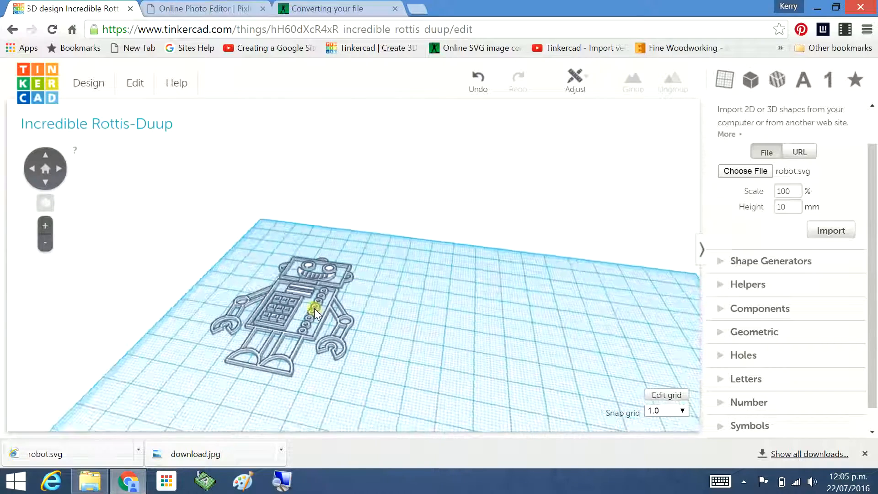
pyautogui.click(284, 302)
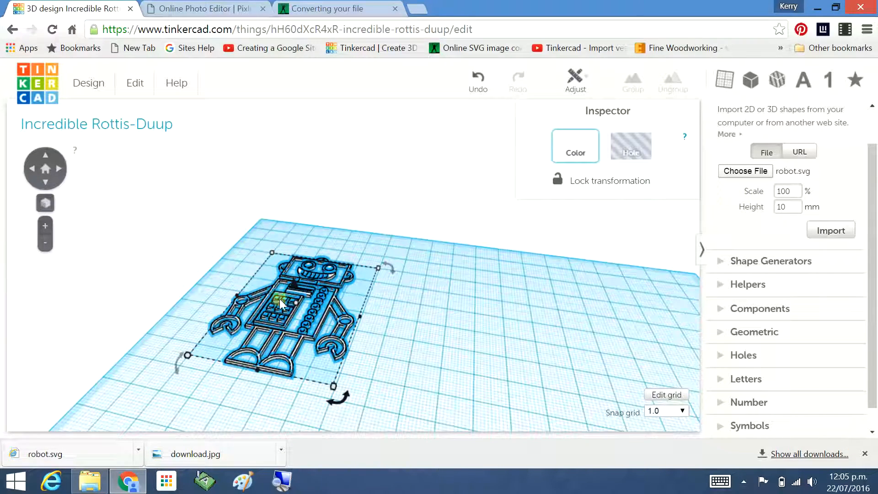
pyautogui.moveTo(286, 298)
pyautogui.mouseDown()
pyautogui.moveTo(296, 303)
pyautogui.moveTo(294, 289)
pyautogui.moveTo(298, 298)
pyautogui.mouseUp()
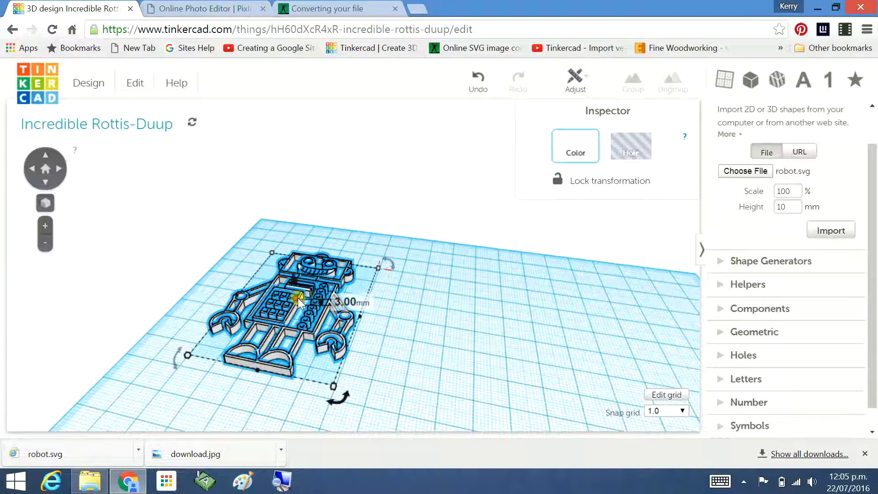
pyautogui.click(467, 309)
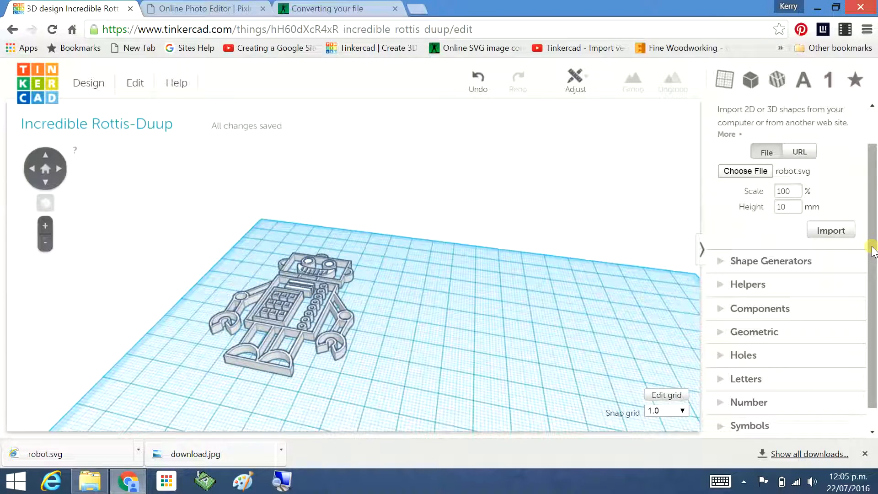
# Place a Box shape from the Geometric shapes onto the workplane beside the robot.
pyautogui.moveTo(872, 249); pyautogui.dragTo(869, 189)
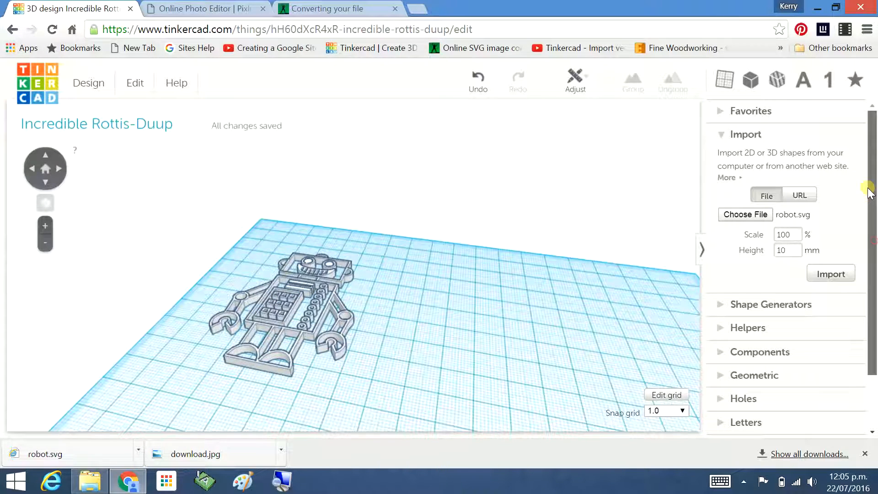
pyautogui.click(721, 136)
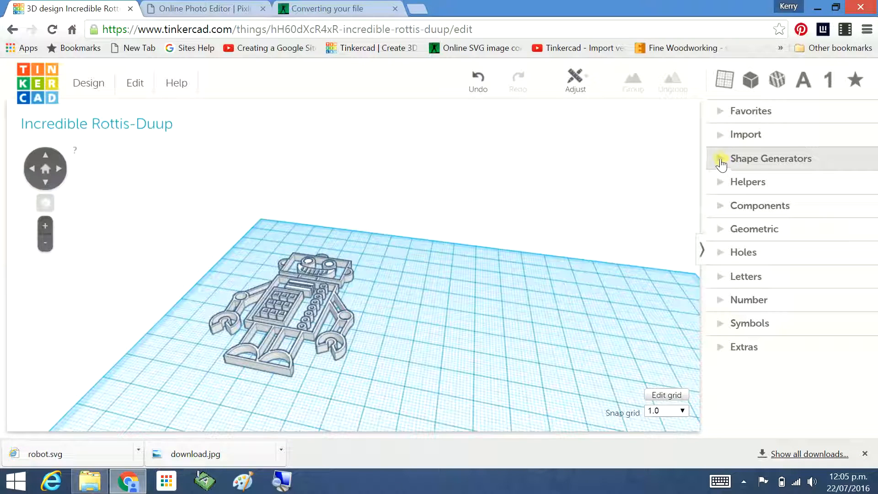
pyautogui.click(720, 230)
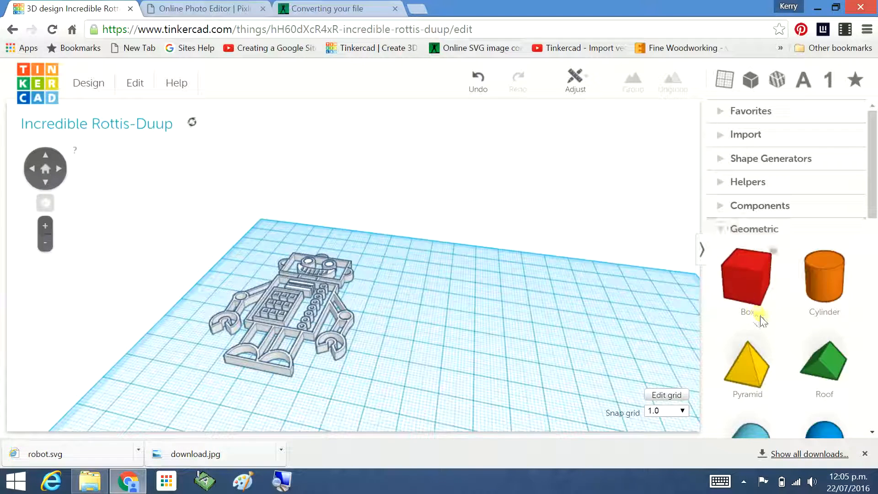
pyautogui.moveTo(721, 293); pyautogui.dragTo(501, 332)
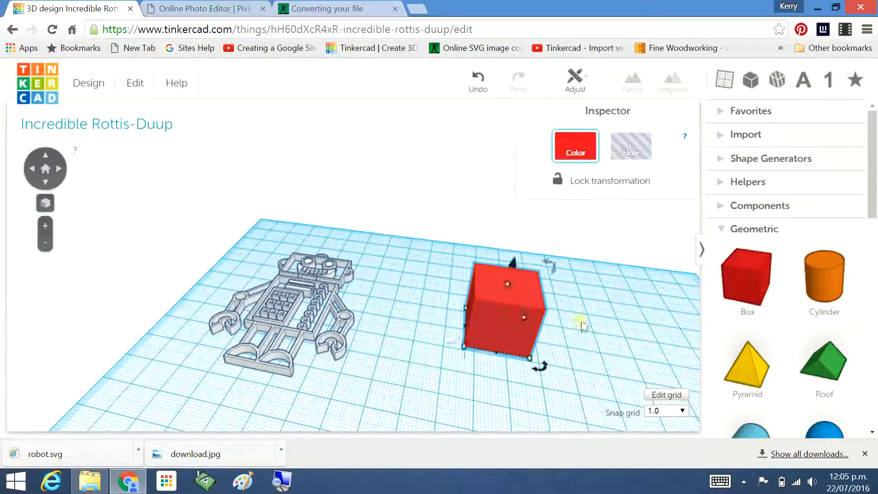
# Stretch the box to about 49 mm long and 20 mm wide.
pyautogui.moveTo(619, 308); pyautogui.dragTo(642, 383, button='right')
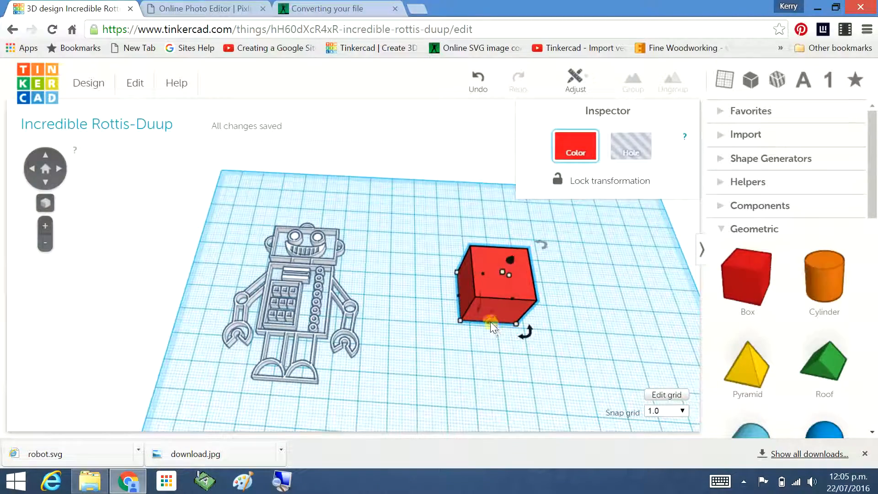
pyautogui.moveTo(493, 323); pyautogui.dragTo(494, 405)
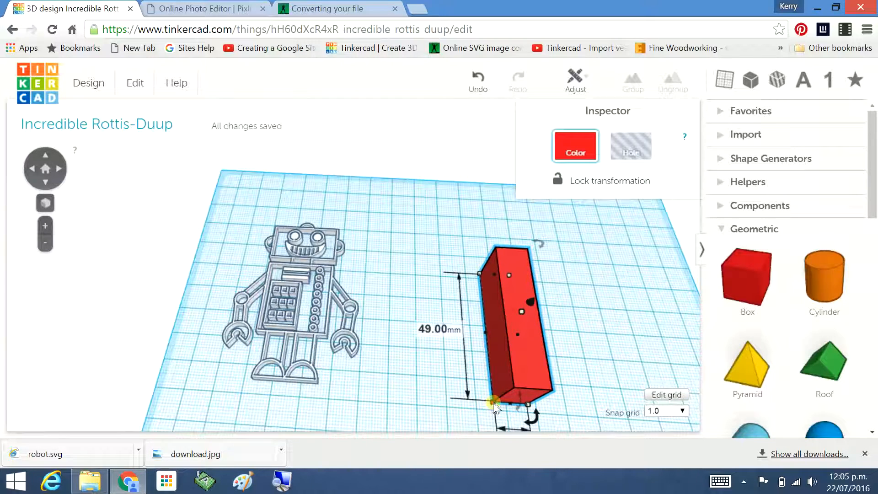
pyautogui.moveTo(516, 347); pyautogui.dragTo(519, 303)
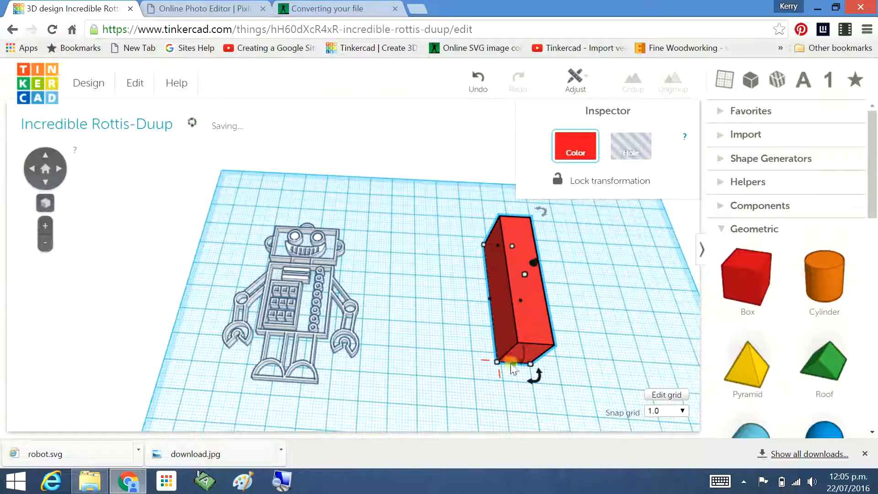
pyautogui.moveTo(496, 361); pyautogui.dragTo(468, 360)
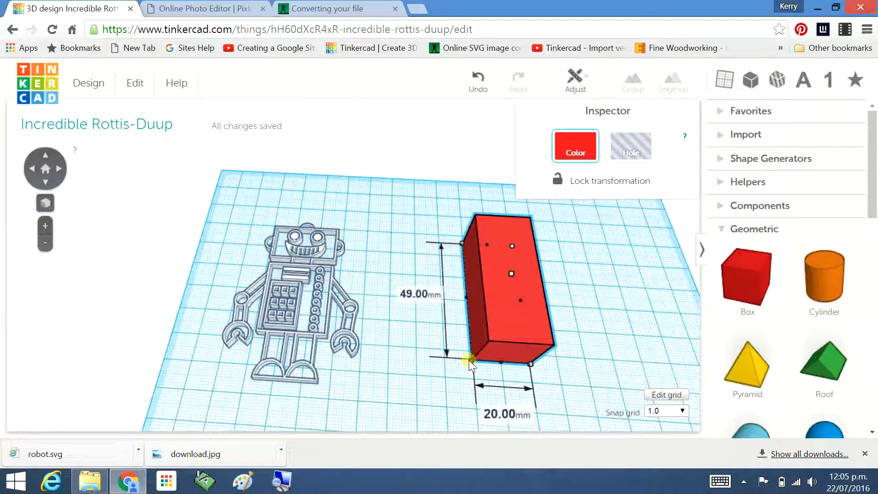
pyautogui.moveTo(468, 360)
pyautogui.mouseDown()
pyautogui.moveTo(478, 363)
pyautogui.moveTo(471, 363)
pyautogui.mouseUp()
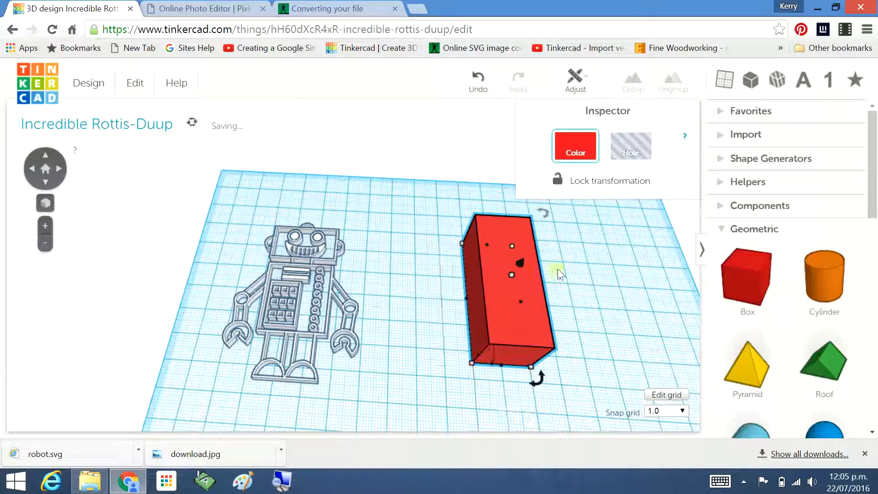
# Nudge the box into position beside the robot in small steps.
pyautogui.moveTo(512, 275)
pyautogui.mouseDown()
pyautogui.moveTo(508, 301)
pyautogui.moveTo(510, 288)
pyautogui.mouseUp()
pyautogui.moveTo(603, 343); pyautogui.dragTo(594, 297, button='right')
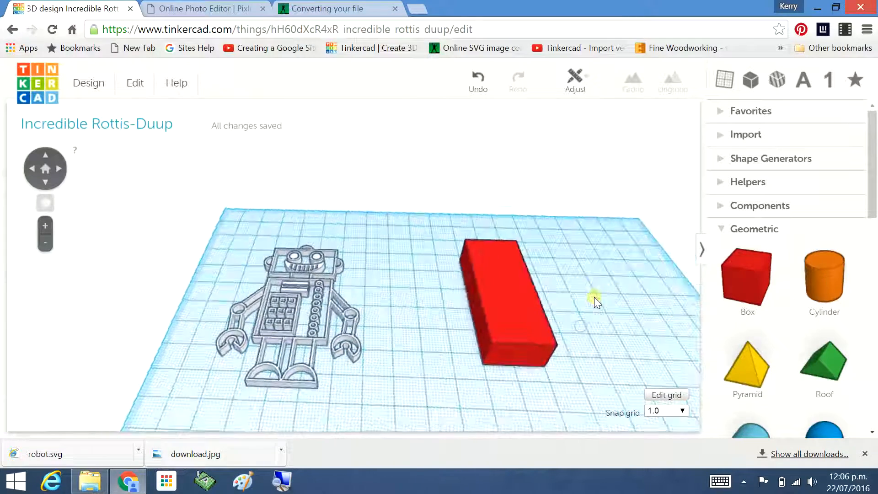
pyautogui.click(512, 305)
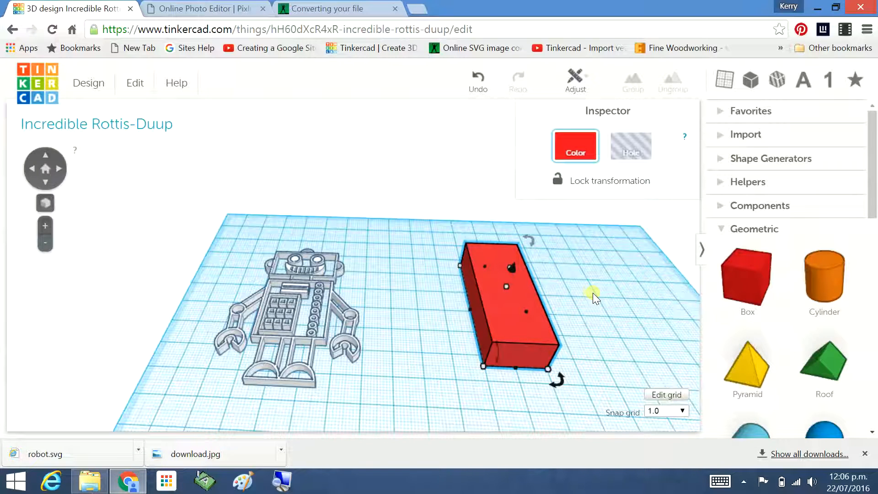
pyautogui.press('Left')
pyautogui.press('Left')
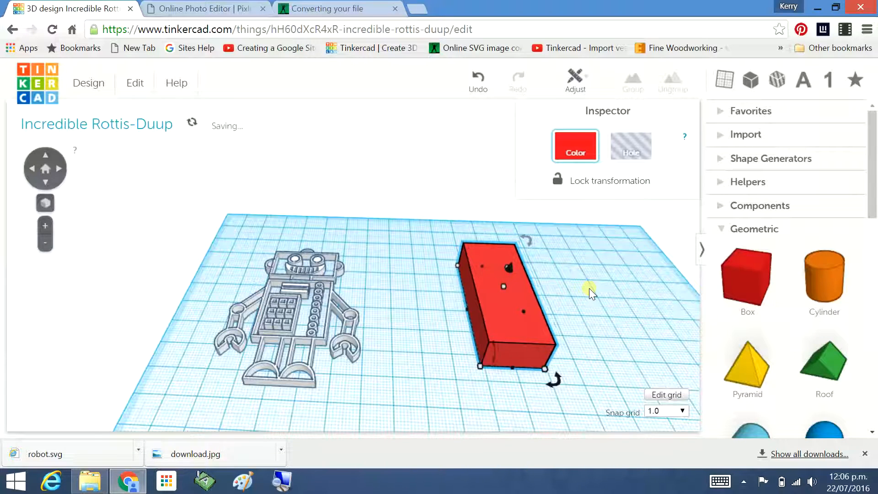
pyautogui.press('Up')
pyautogui.press('Up')
pyautogui.press('Up')
pyautogui.press('Up')
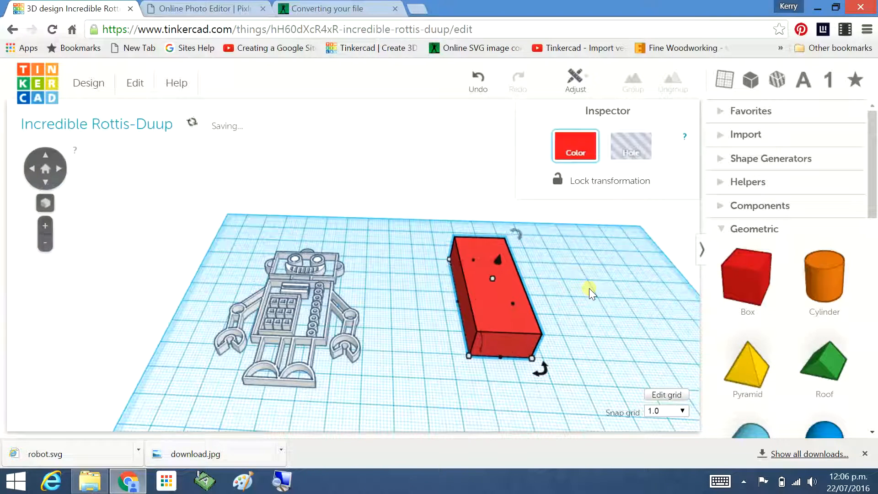
pyautogui.press('Down')
pyautogui.press('Down')
pyautogui.press('Down')
pyautogui.press('Down')
pyautogui.press('Down')
pyautogui.press('Right')
pyautogui.press('Right')
pyautogui.press('Right')
pyautogui.press('Right')
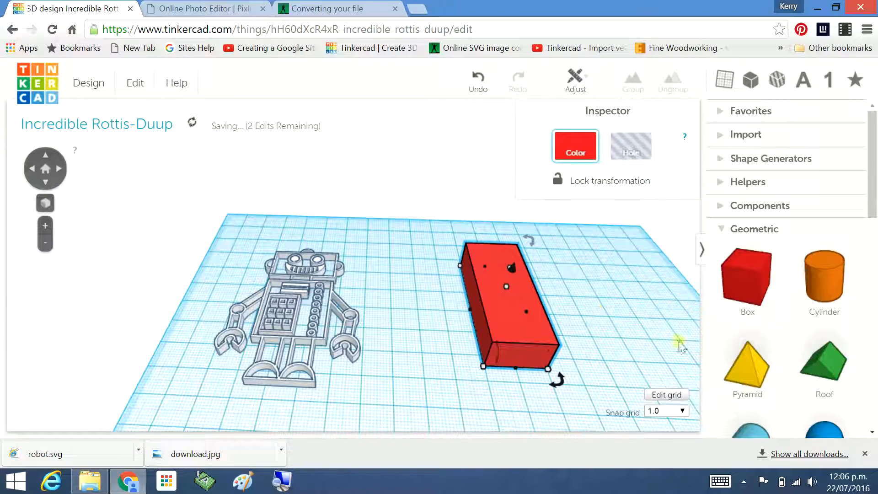
pyautogui.press('Left')
pyautogui.press('Left')
pyautogui.press('Left')
pyautogui.press('Left')
pyautogui.press('Left')
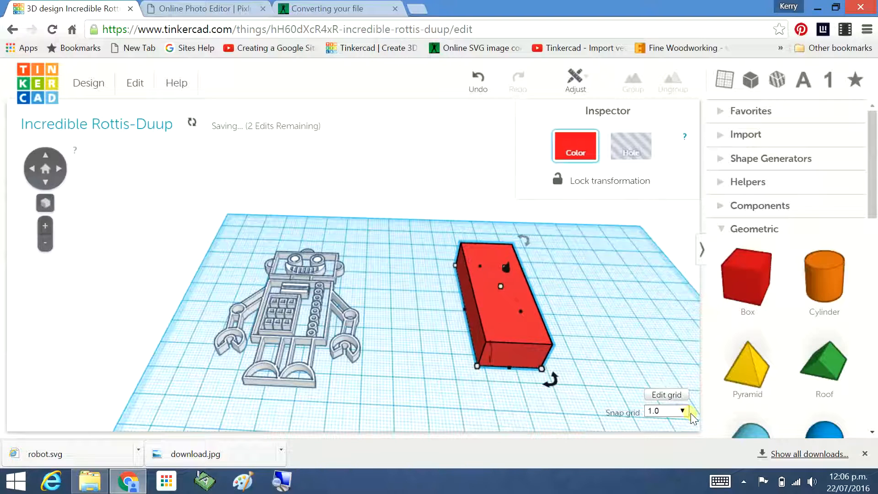
# Nudge the box toward the robot, briefly using a 5.0 snap grid before restoring 1.0.
pyautogui.click(682, 410)
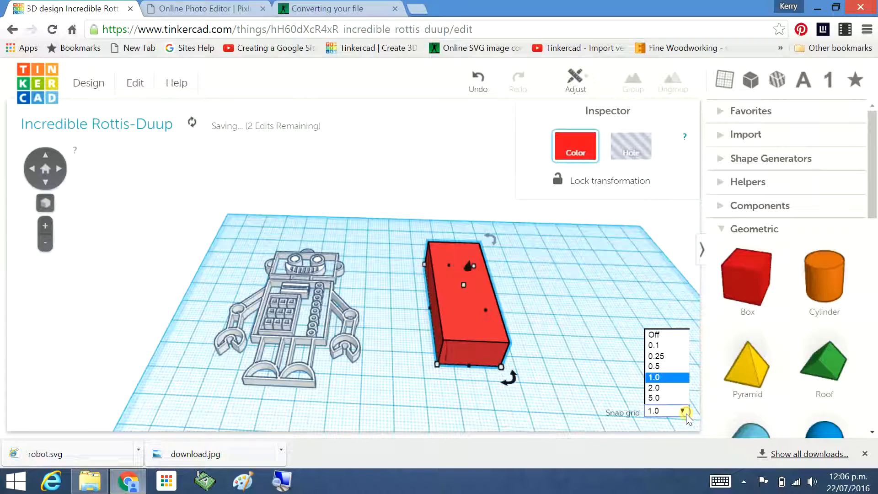
pyautogui.click(655, 399)
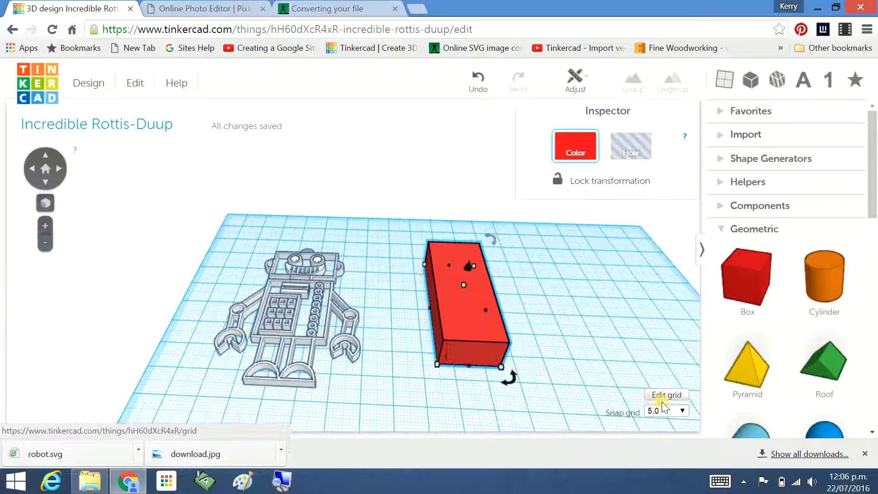
pyautogui.press('Left')
pyautogui.press('Right')
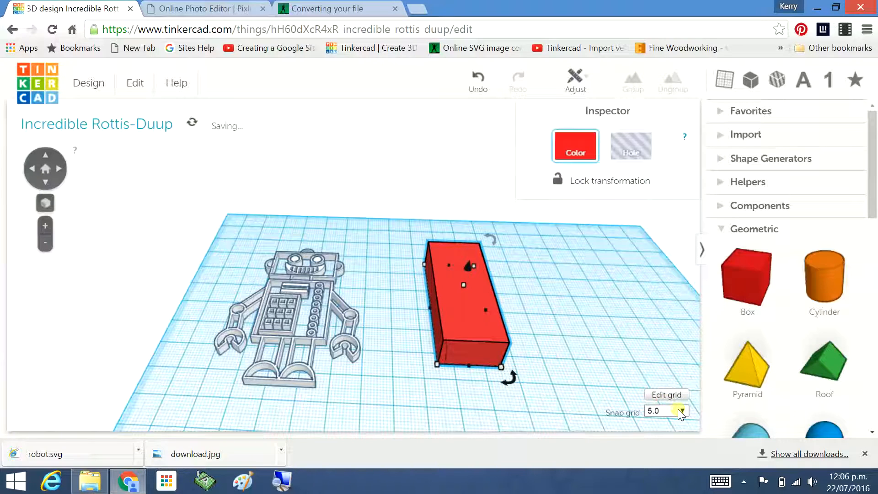
pyautogui.click(667, 410)
pyautogui.click(656, 376)
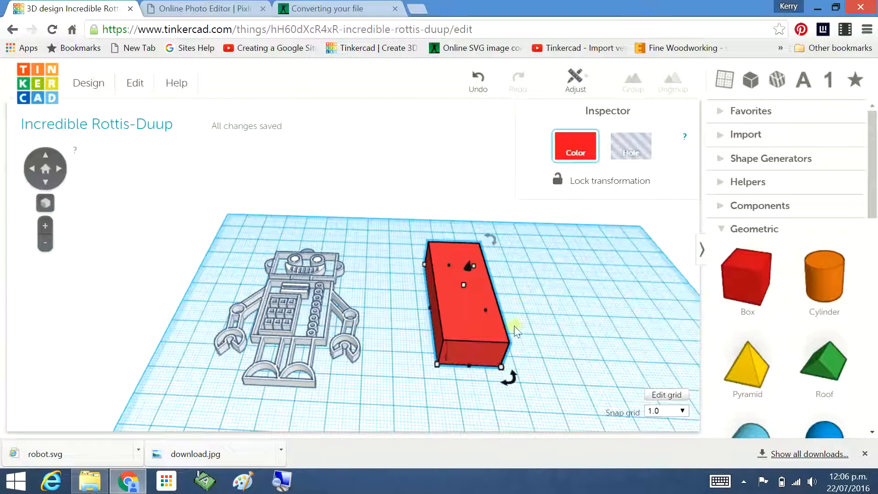
pyautogui.moveTo(484, 325); pyautogui.dragTo(466, 331)
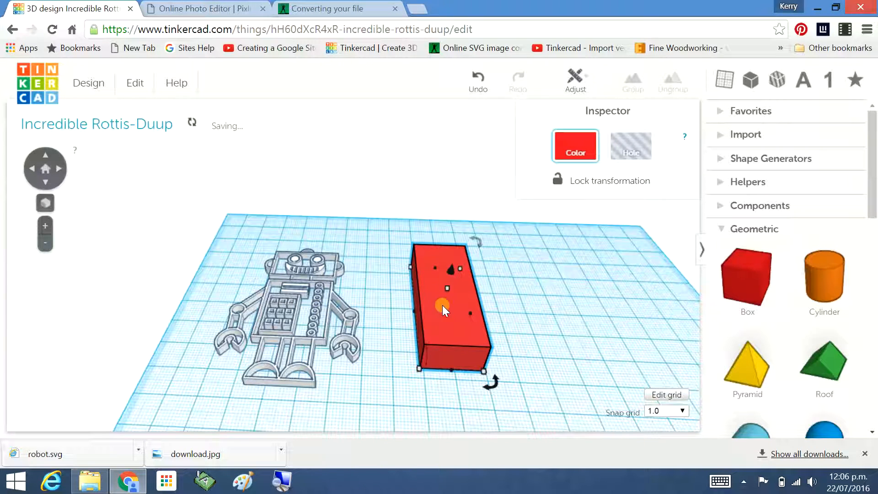
# Raise the robot 12 mm above the workplane.
pyautogui.click(289, 300)
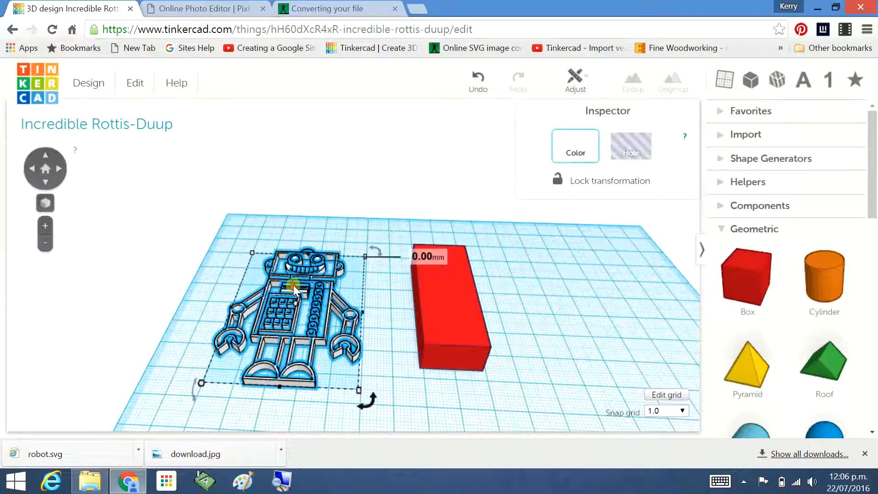
pyautogui.moveTo(293, 285); pyautogui.dragTo(289, 257)
pyautogui.moveTo(648, 306); pyautogui.dragTo(331, 264, button='right')
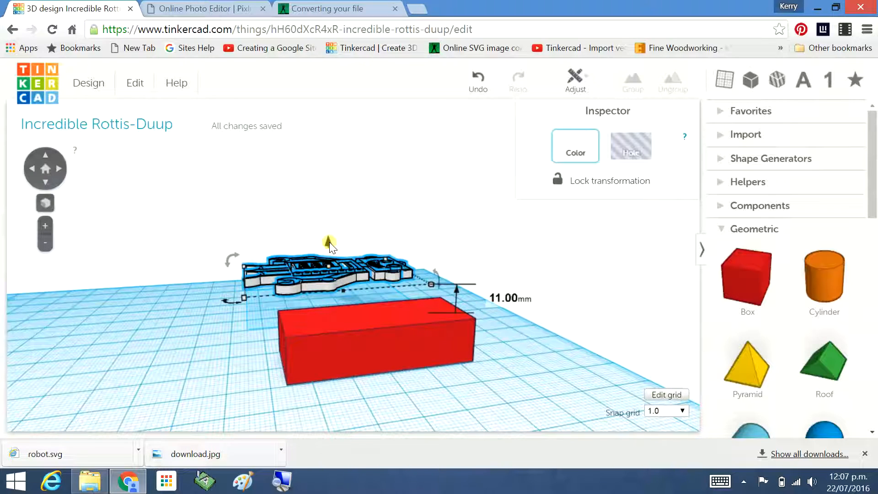
pyautogui.moveTo(328, 241); pyautogui.dragTo(332, 244)
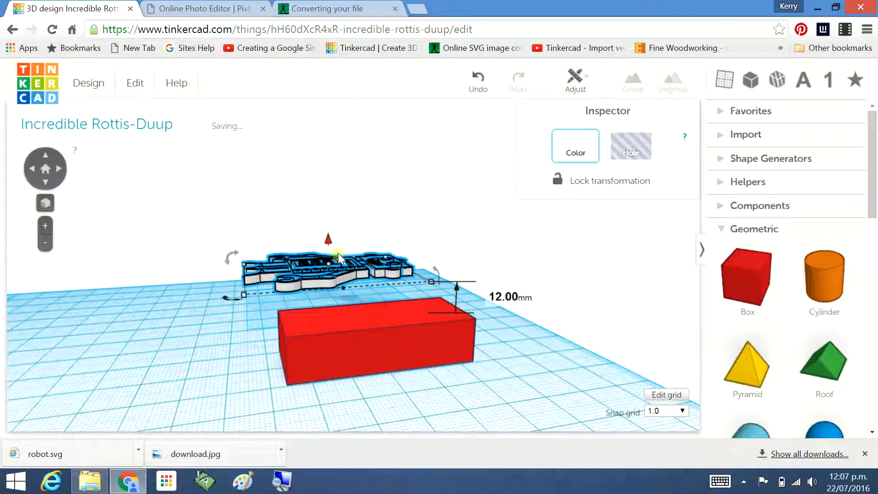
# Move the raised robot over the box.
pyautogui.moveTo(346, 275); pyautogui.dragTo(389, 302)
pyautogui.moveTo(531, 374); pyautogui.dragTo(380, 434, button='right')
pyautogui.click(529, 266)
pyautogui.moveTo(530, 256); pyautogui.dragTo(476, 407, button='right')
pyautogui.moveTo(476, 407)
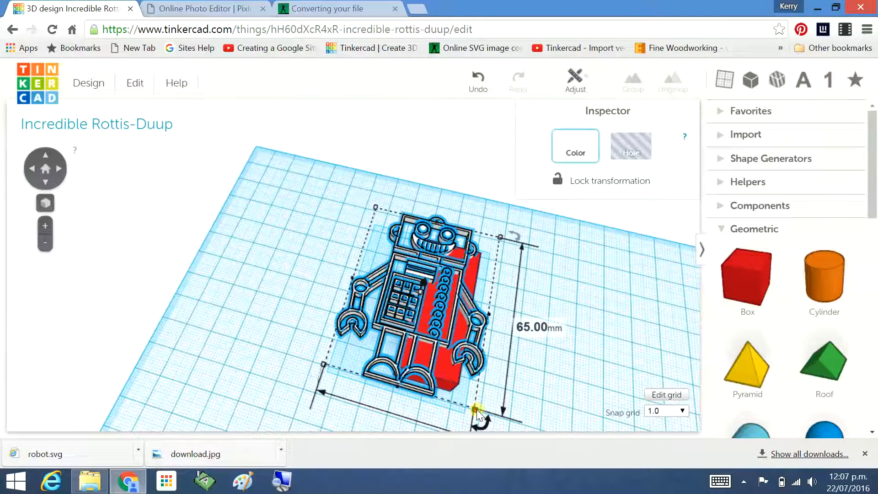
# Shrink the robot to about 45 by 34 mm and centre it over the box.
pyautogui.moveTo(476, 410); pyautogui.dragTo(437, 325)
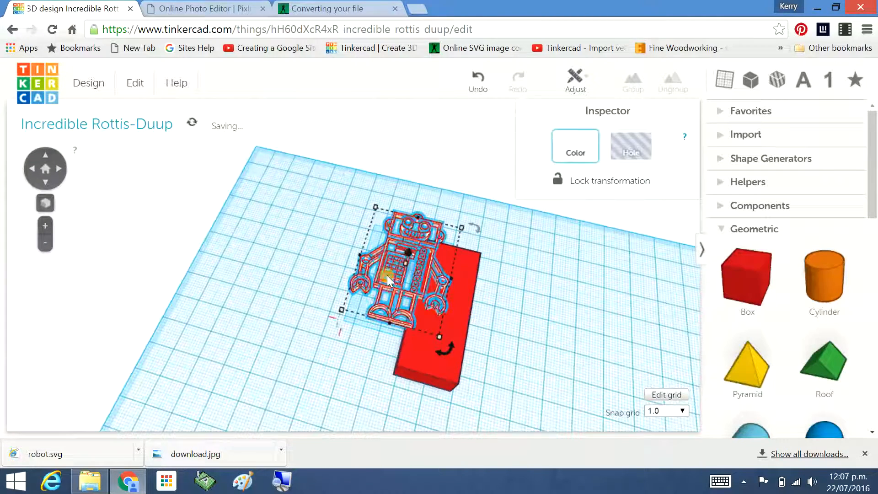
pyautogui.moveTo(387, 276); pyautogui.dragTo(420, 311)
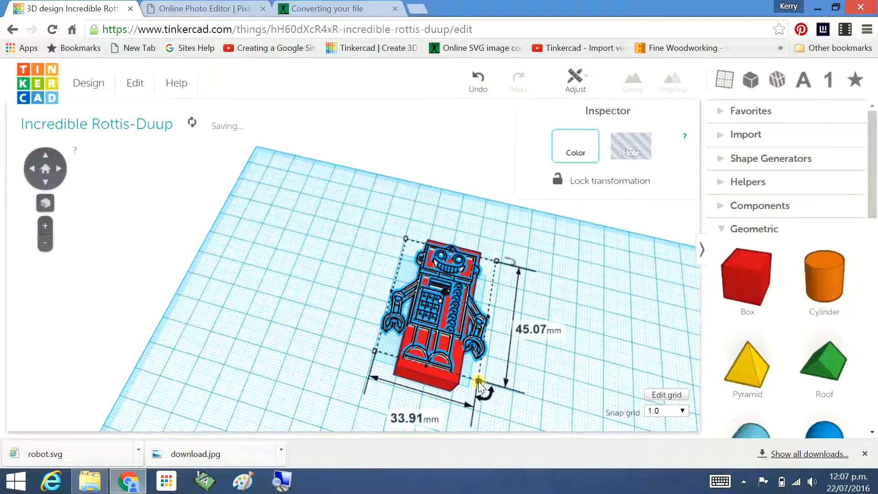
# Shrink the robot slightly more from its corner handle.
pyautogui.moveTo(478, 381); pyautogui.dragTo(434, 356)
pyautogui.click(560, 334)
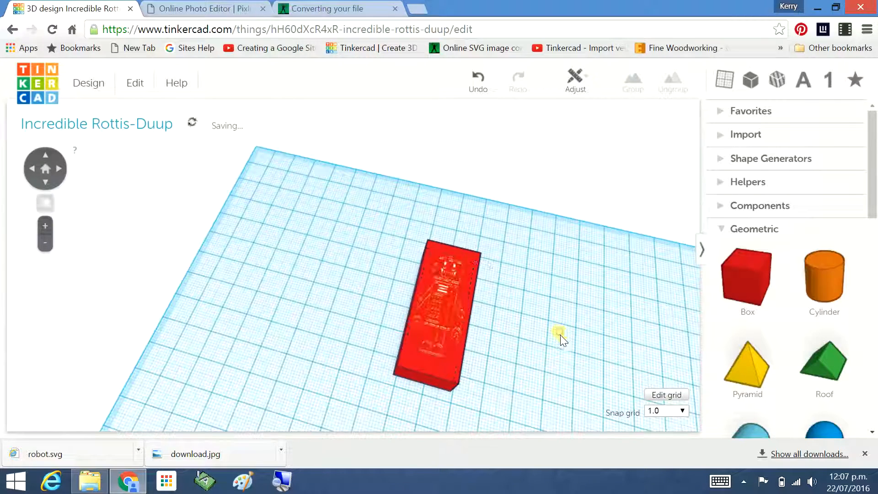
# Recolour the box yellow and then change it back to red.
pyautogui.moveTo(535, 371); pyautogui.dragTo(437, 322, button='right')
pyautogui.click(437, 322)
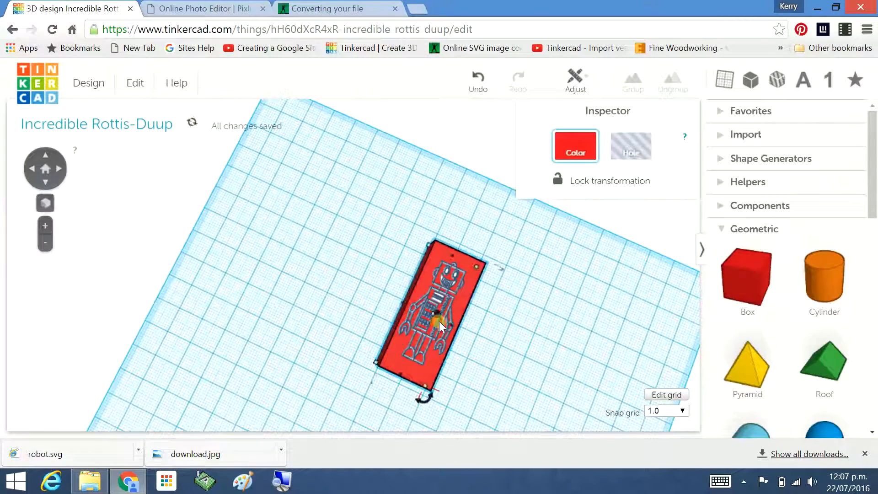
pyautogui.click(577, 152)
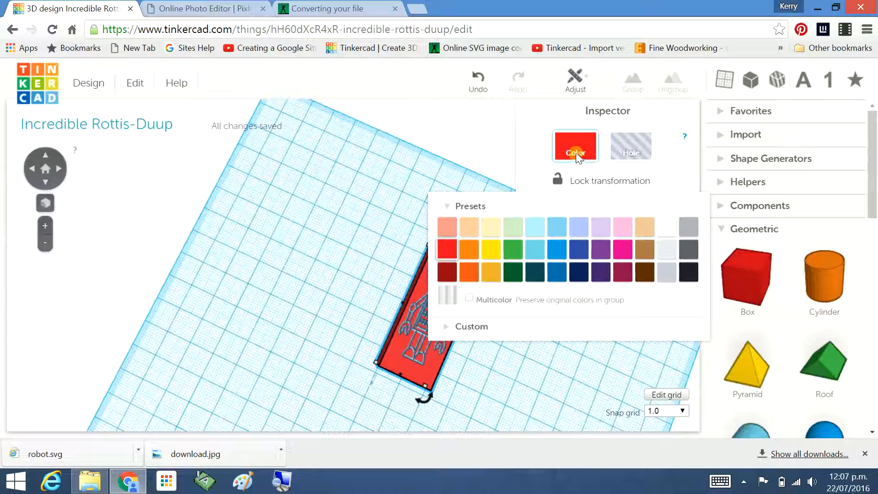
pyautogui.click(491, 249)
pyautogui.click(513, 365)
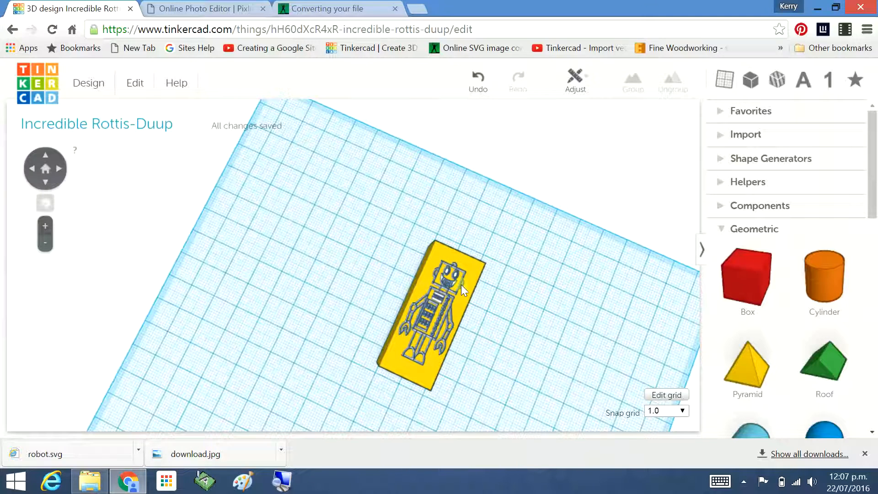
pyautogui.click(476, 271)
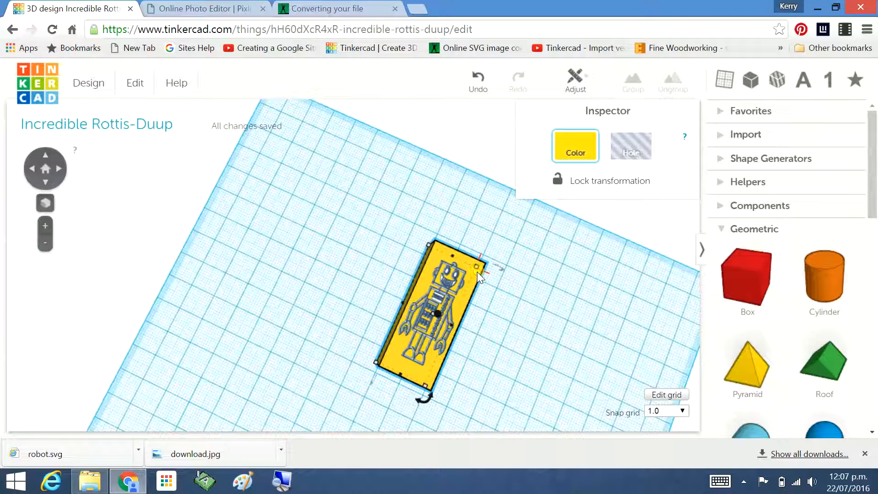
pyautogui.click(560, 156)
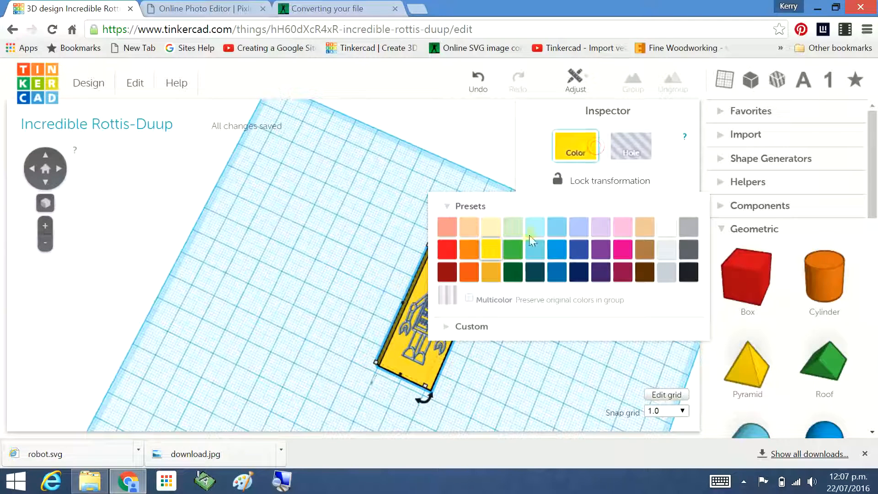
pyautogui.click(441, 254)
pyautogui.click(520, 359)
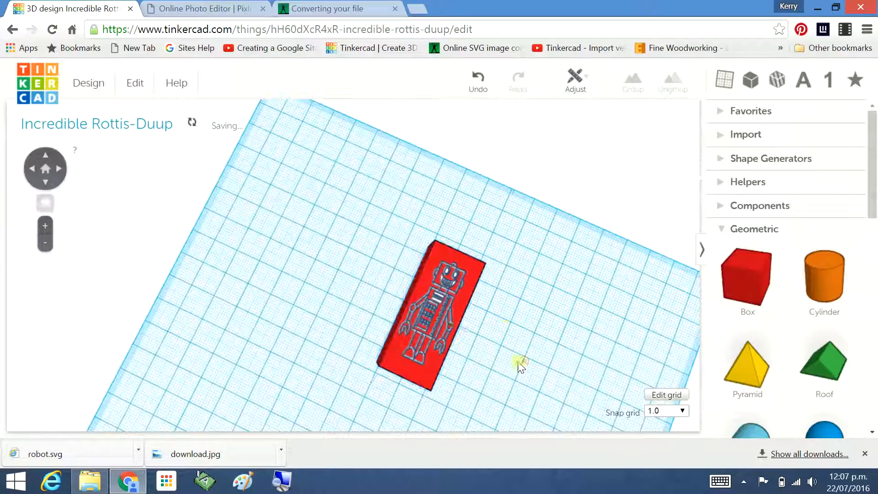
# Enlarge the robot from its corner so it covers the box's top face.
pyautogui.moveTo(516, 335); pyautogui.dragTo(440, 346, button='right')
pyautogui.scroll(3, 497, 322)
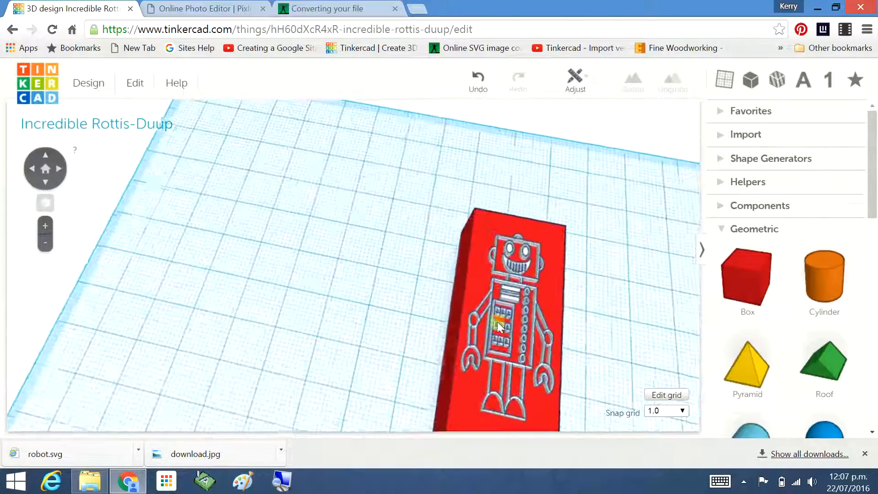
pyautogui.moveTo(605, 315); pyautogui.dragTo(525, 268, button='right')
pyautogui.moveTo(568, 328); pyautogui.dragTo(492, 340, button='right')
pyautogui.click(421, 269)
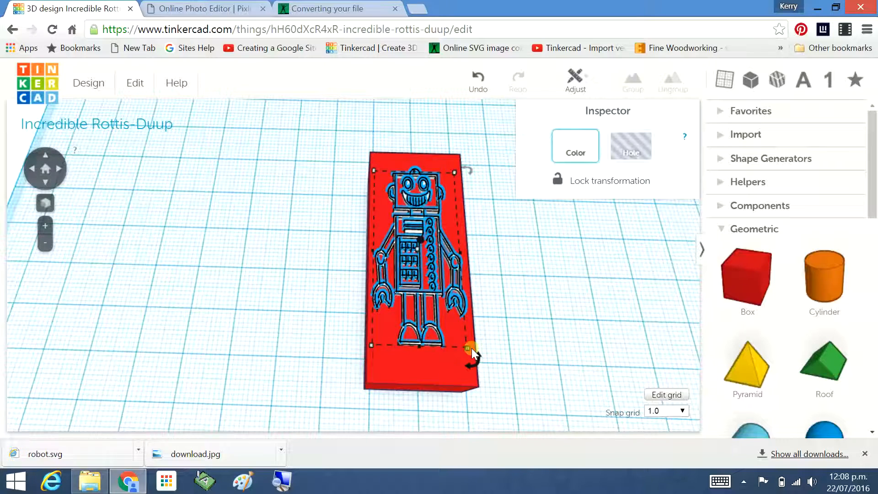
pyautogui.moveTo(467, 349)
pyautogui.moveTo(467, 349); pyautogui.dragTo(472, 372)
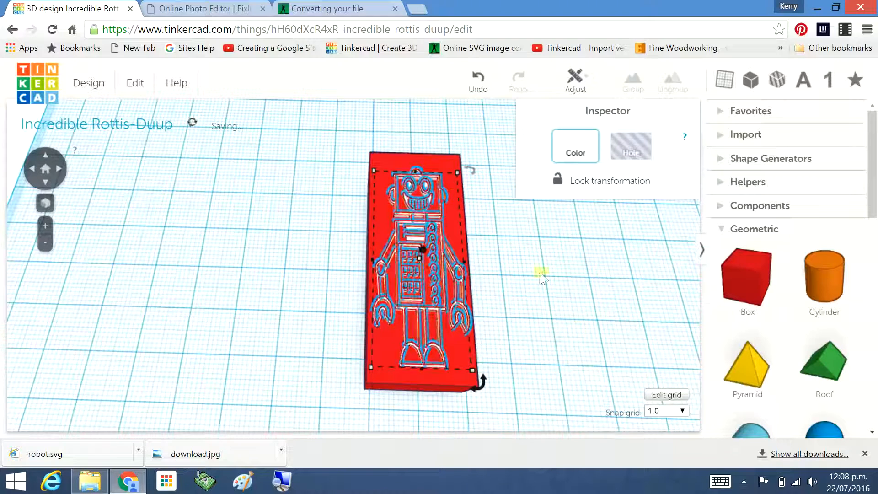
pyautogui.click(562, 298)
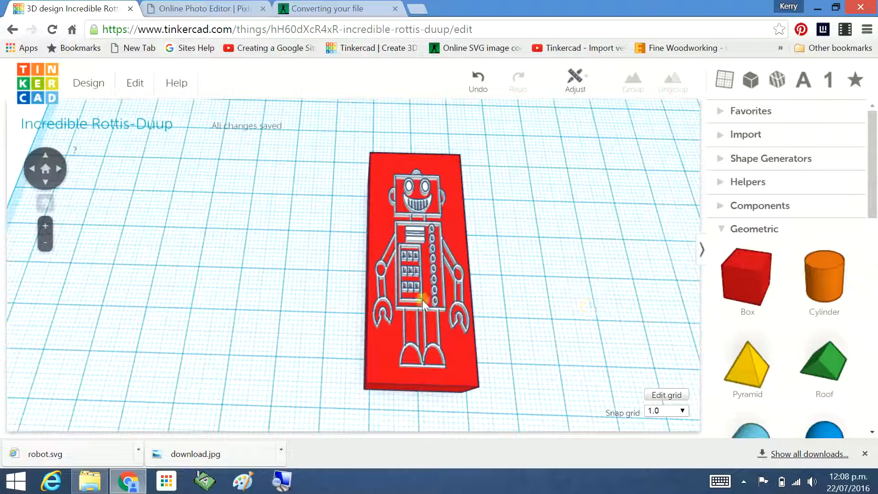
# Adjust the robot's height so it sits about 2.00 mm up on the box.
pyautogui.click(413, 239)
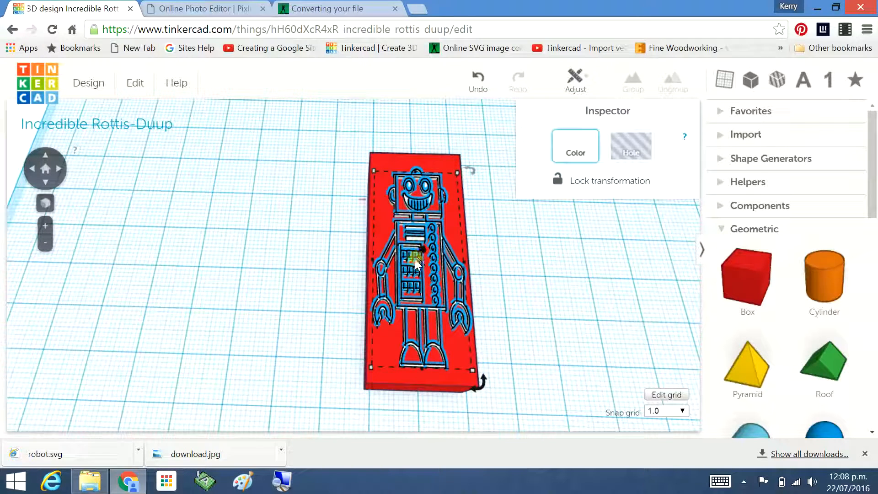
pyautogui.moveTo(534, 290); pyautogui.dragTo(406, 300, button='right')
pyautogui.moveTo(418, 281)
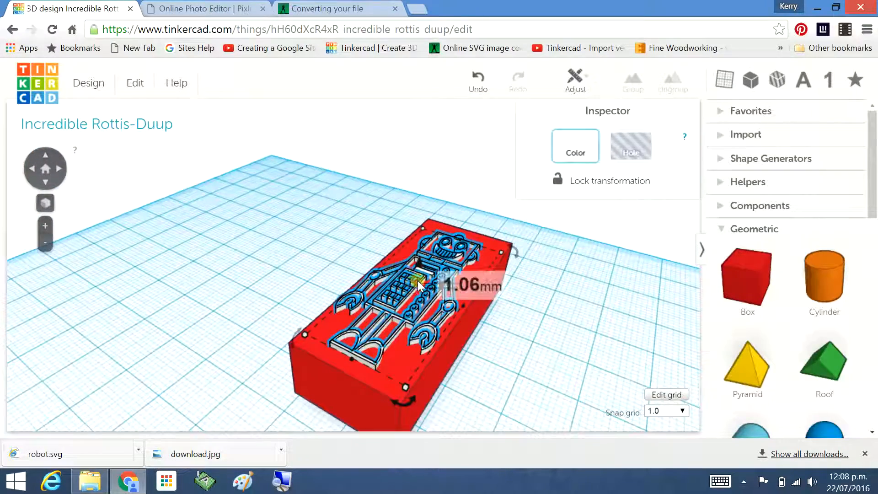
pyautogui.moveTo(520, 320); pyautogui.dragTo(412, 272, button='right')
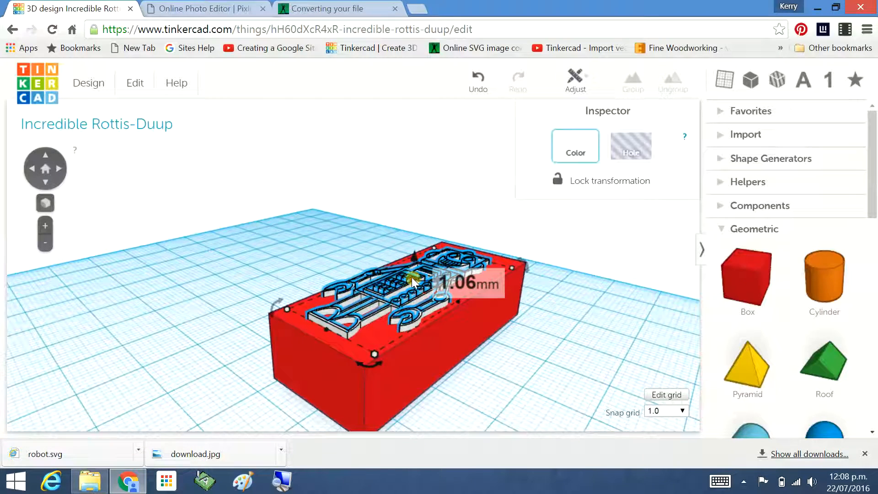
pyautogui.moveTo(411, 277); pyautogui.dragTo(412, 273)
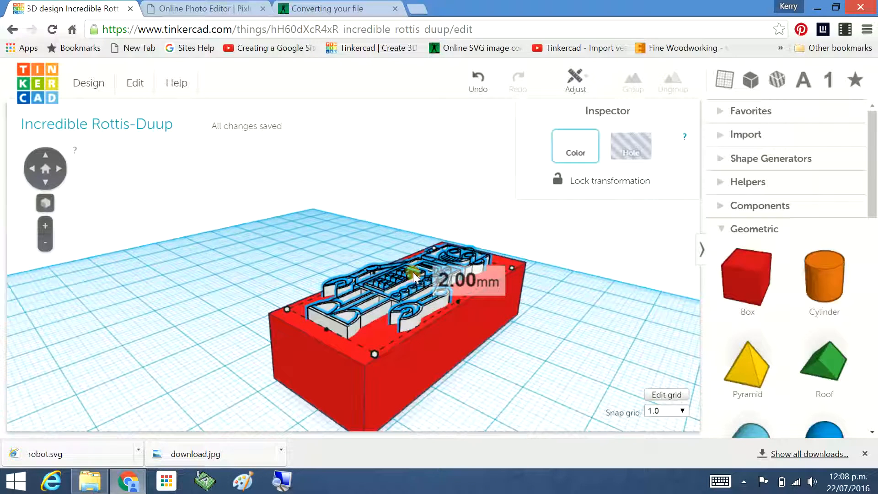
pyautogui.moveTo(413, 273); pyautogui.dragTo(413, 271)
# Select the robot and the box together and group them into one shape.
pyautogui.click(504, 323)
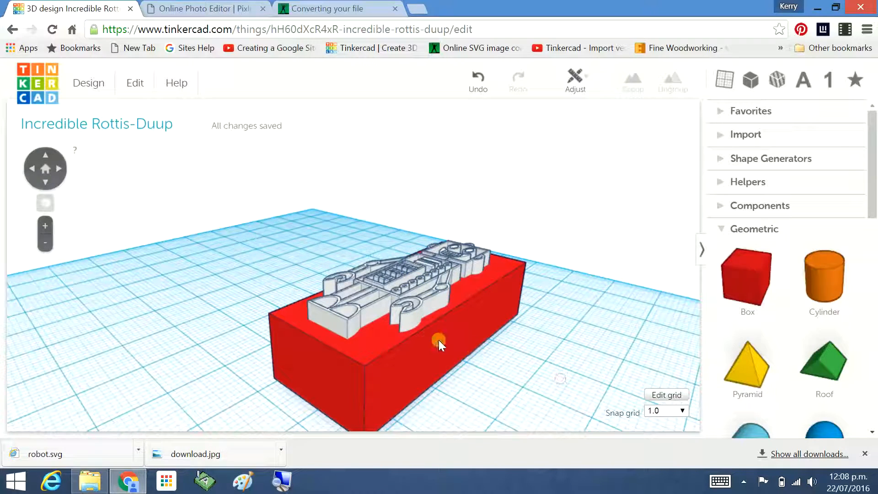
pyautogui.keyDown('shift'); pyautogui.click(399, 278); pyautogui.keyUp('shift')
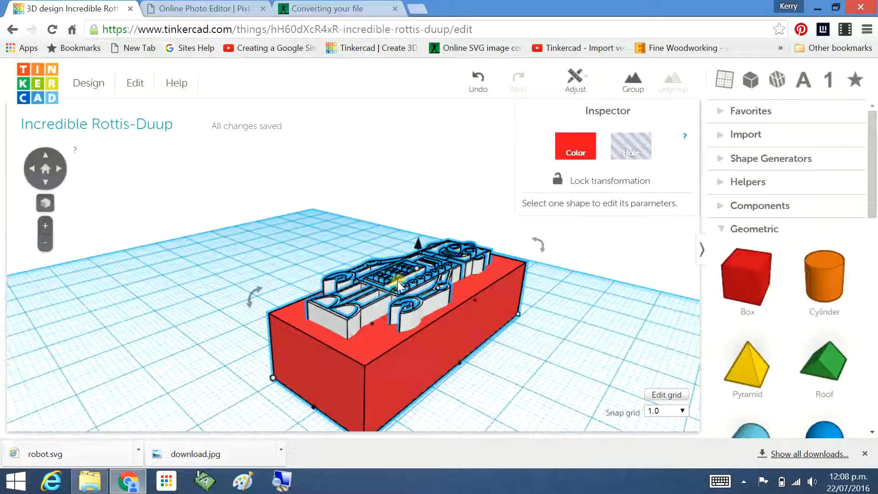
pyautogui.click(632, 80)
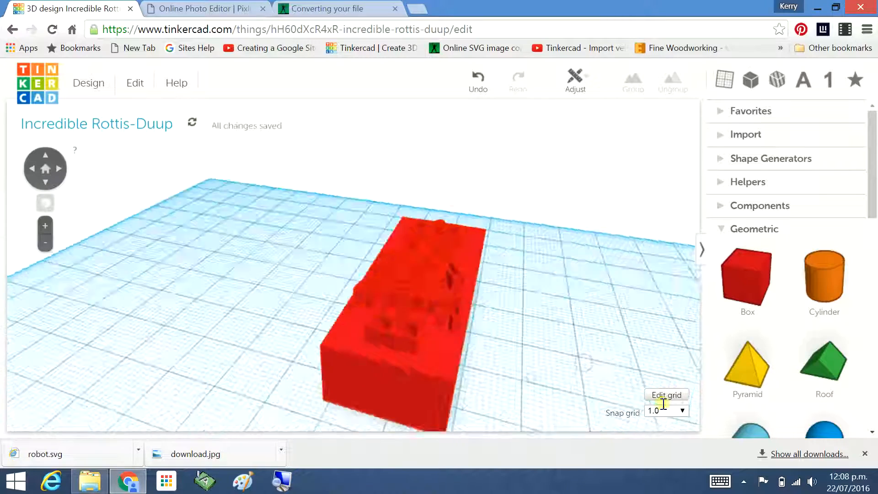